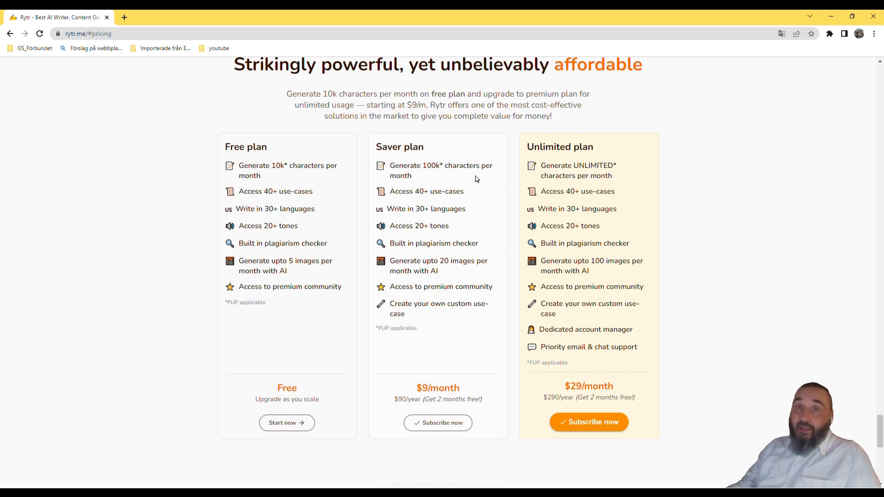
Return to the Rytr home page, enter the writing workspace and open the tutorial folder
left_click(10, 34)
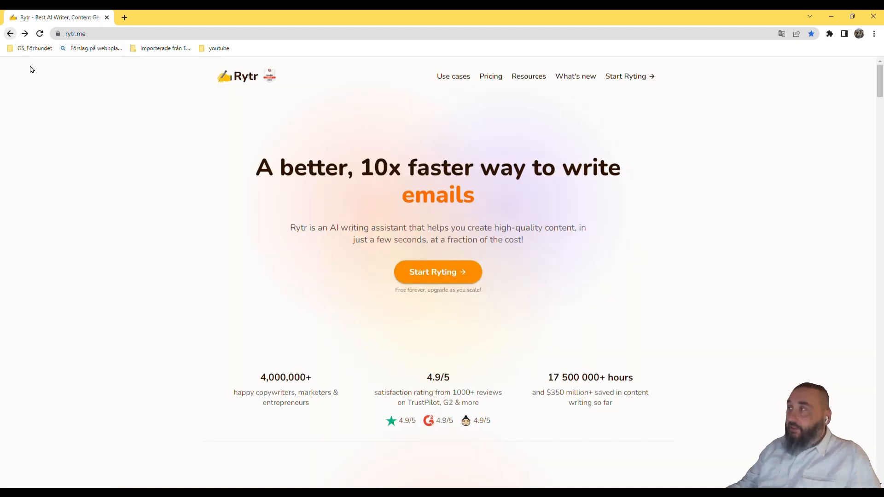
left_click(444, 272)
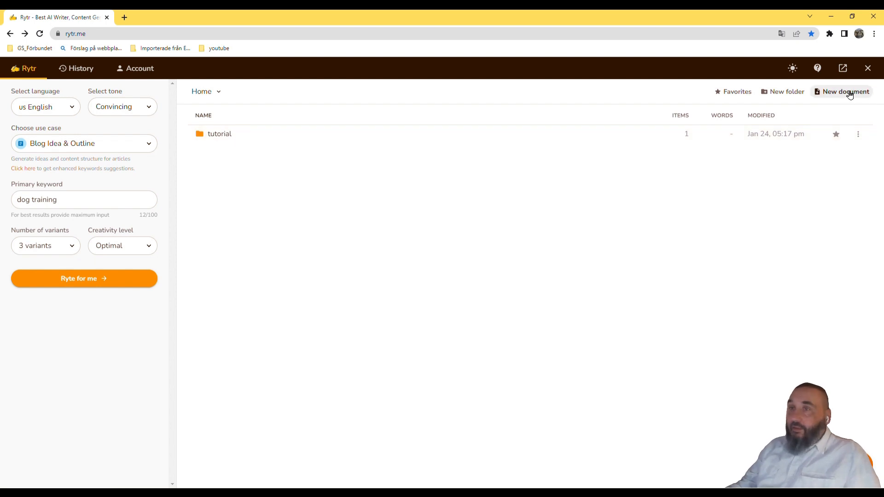
left_click(218, 138)
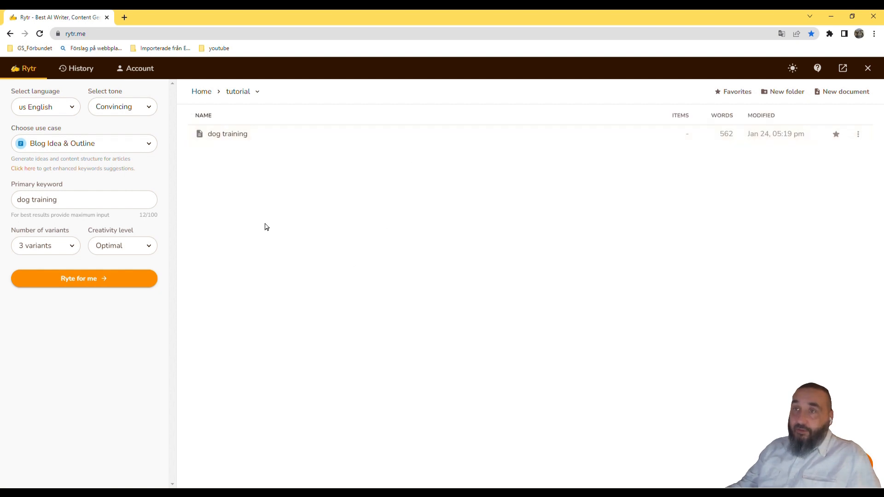
Browse the available output languages, keeping US English, and choose the Convincing tone
left_click(75, 108)
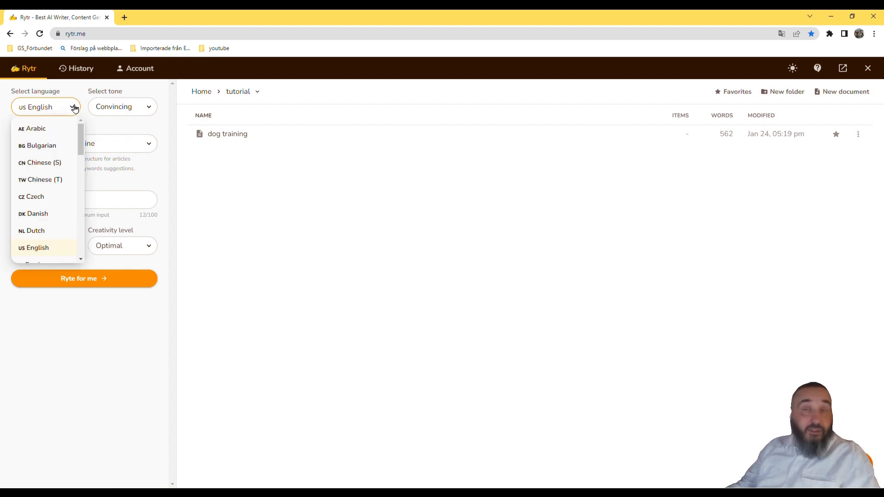
scroll(57, 150, "down", 3)
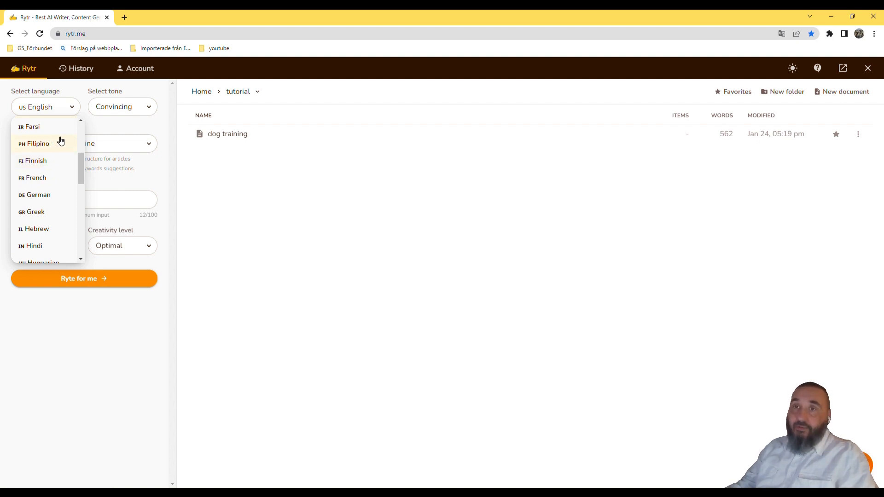
left_click(76, 107)
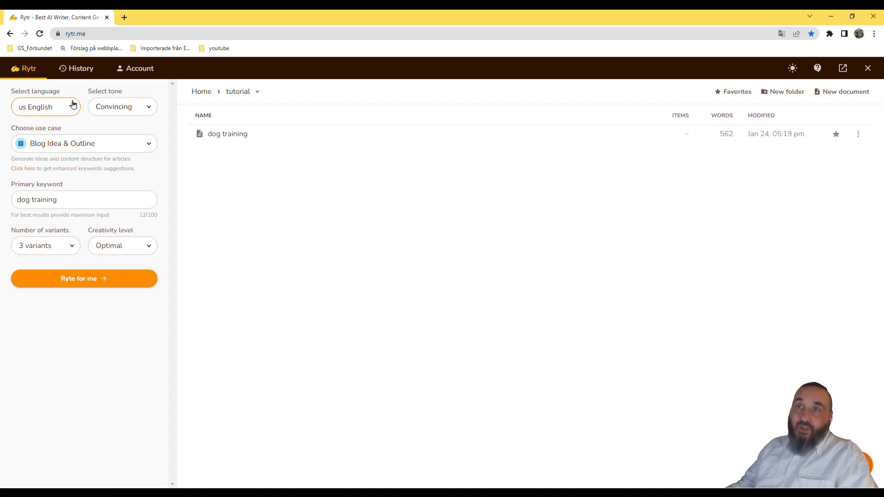
left_click(151, 109)
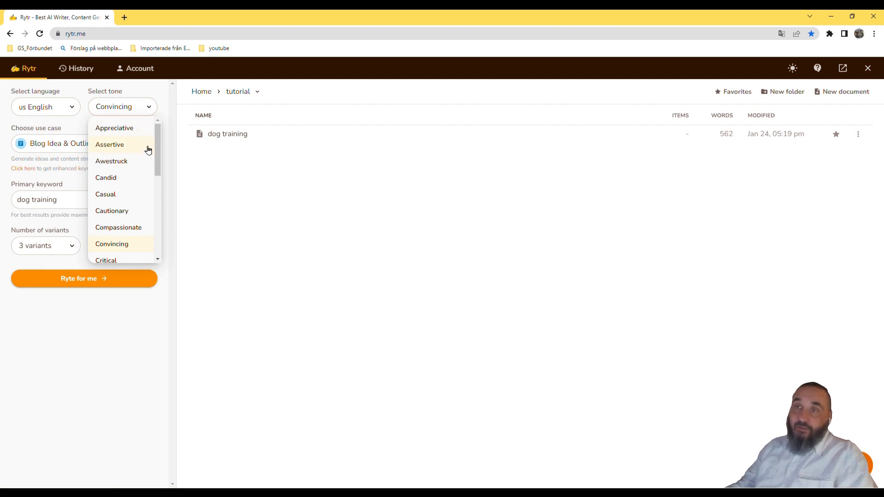
left_click_drag(156, 135, 159, 175)
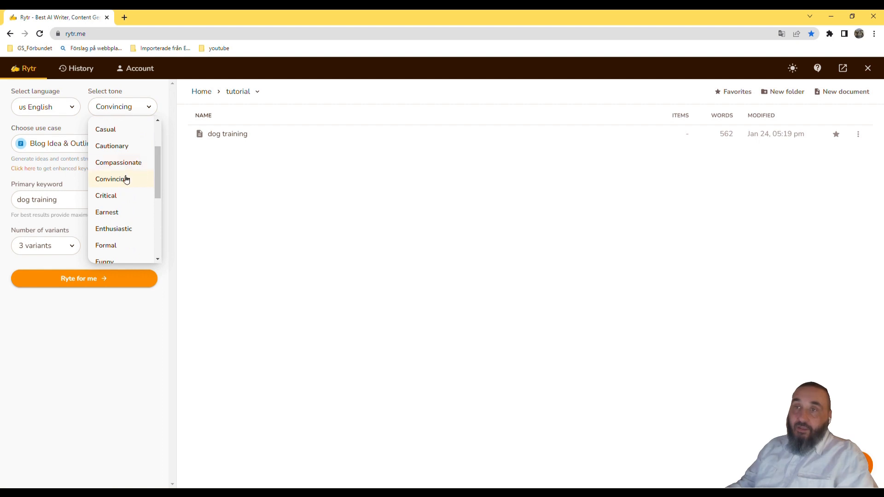
left_click(126, 180)
Generate 3 variants with the Blog Idea & Outline use case for the primary keyword "dogs, training"
left_click(152, 145)
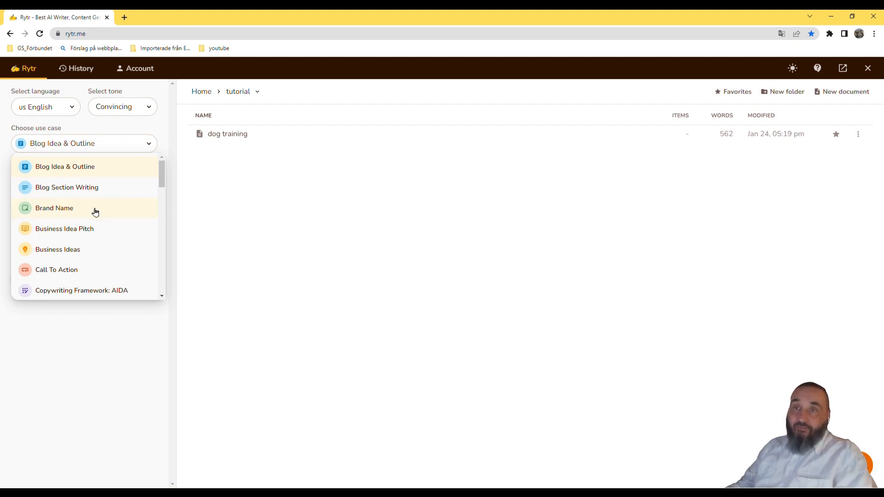
left_click(77, 169)
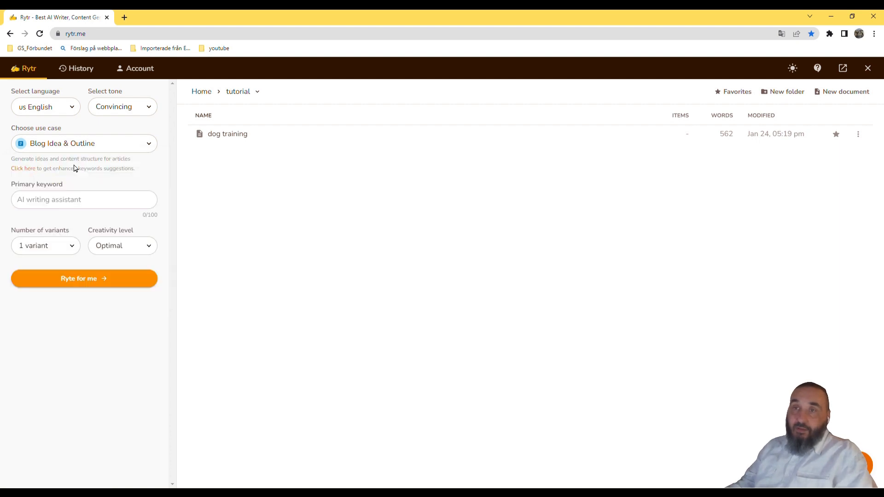
left_click(92, 202)
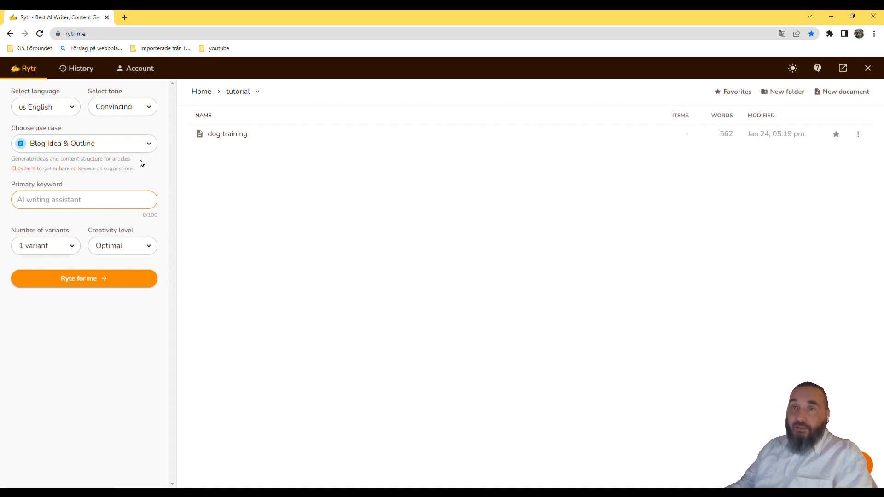
type("dogs, ")
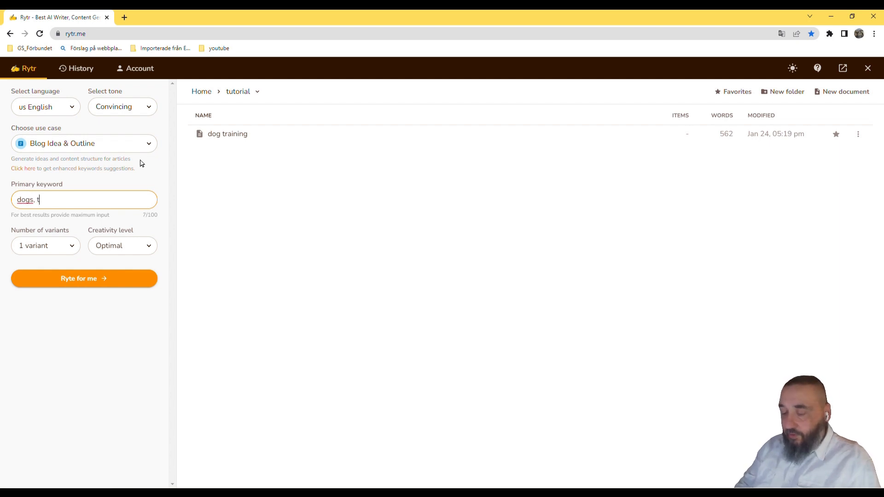
type("training")
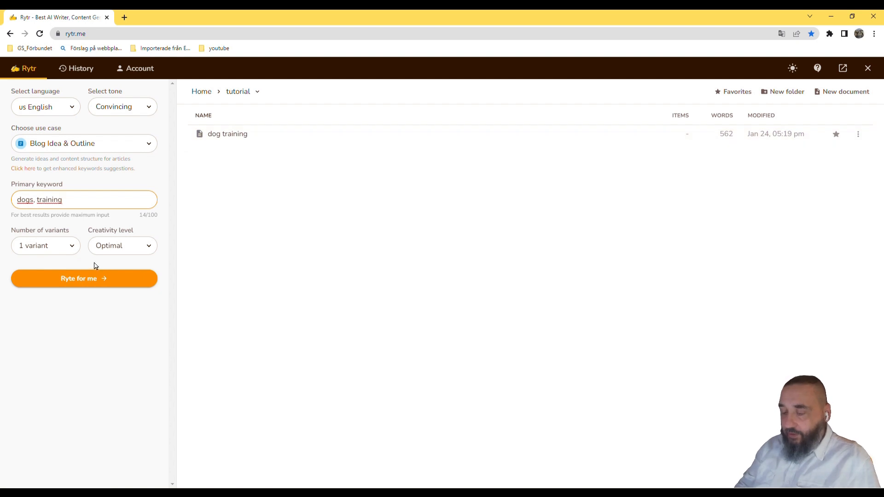
left_click(79, 249)
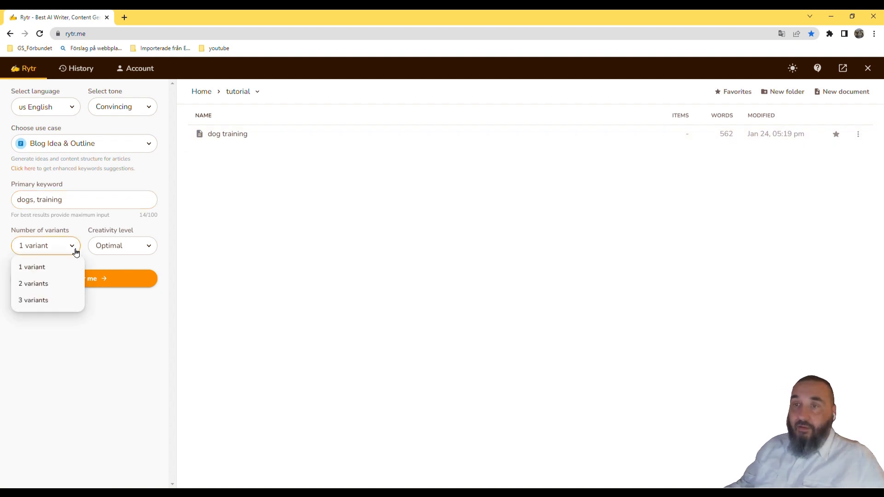
left_click(47, 300)
left_click(85, 286)
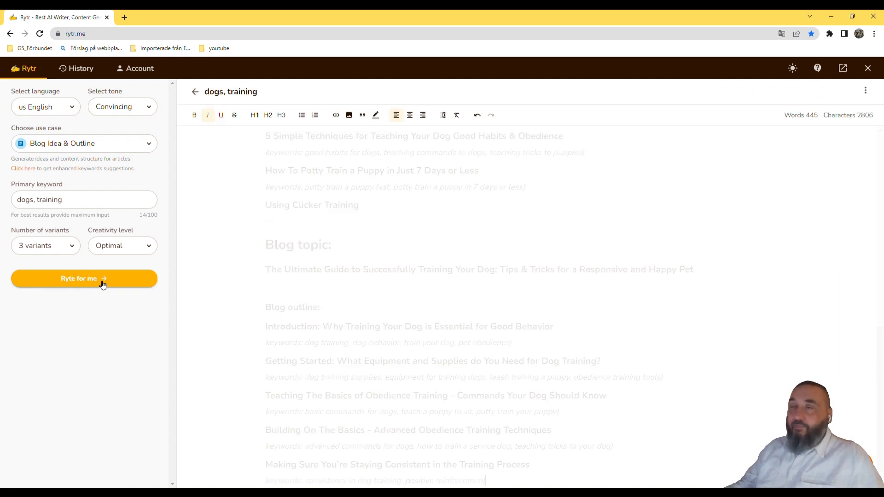
Generate a paragraph from the first outline's heading "Understanding Obedience Training and How it Can Help You and Your Dog"
scroll(380, 259, "up", 4)
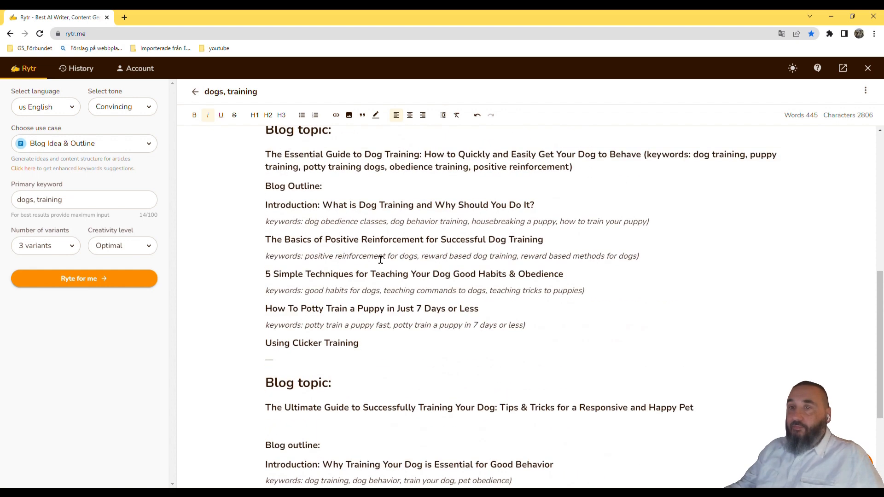
scroll(380, 259, "up", 1)
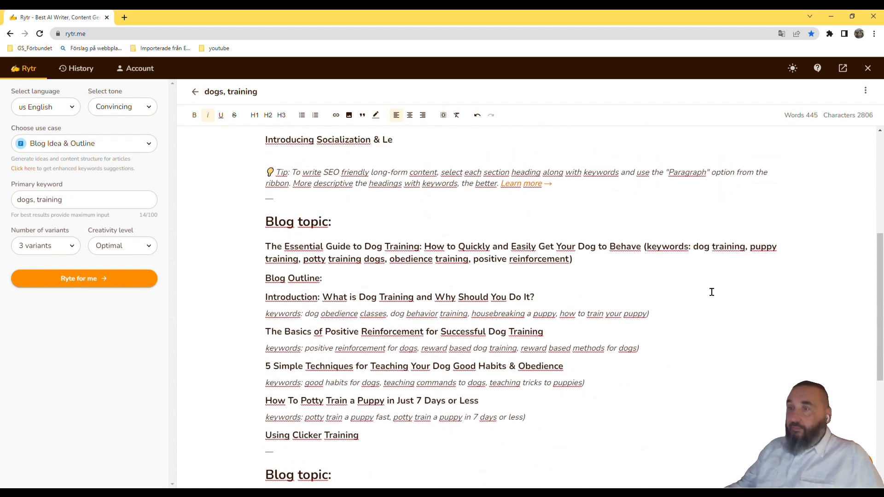
scroll(711, 292, "down", 1)
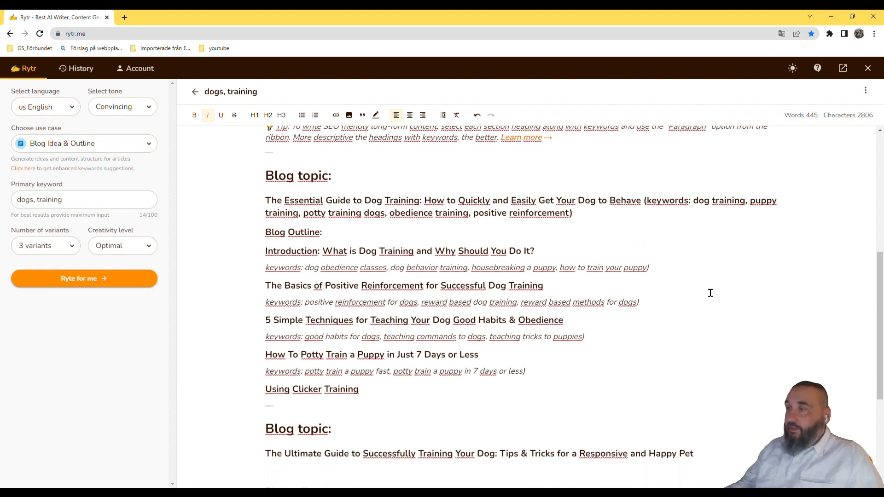
scroll(710, 292, "down", 4)
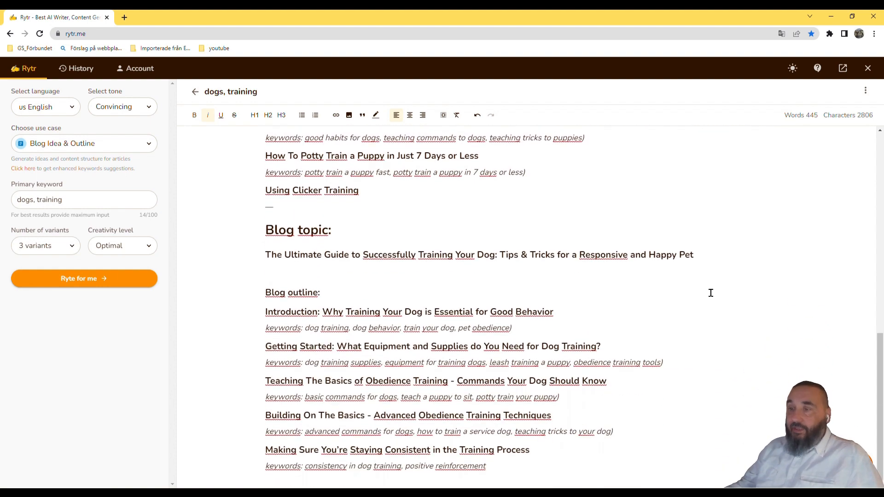
scroll(711, 293, "up", 10)
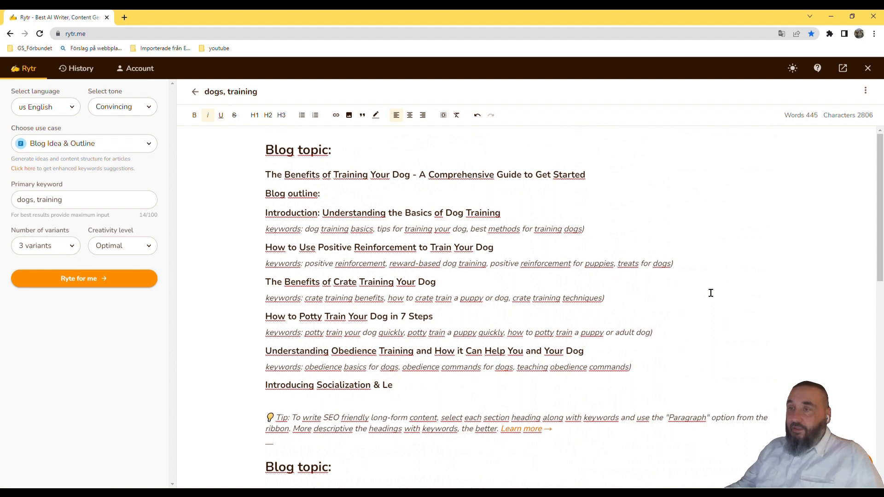
scroll(711, 293, "down", 1)
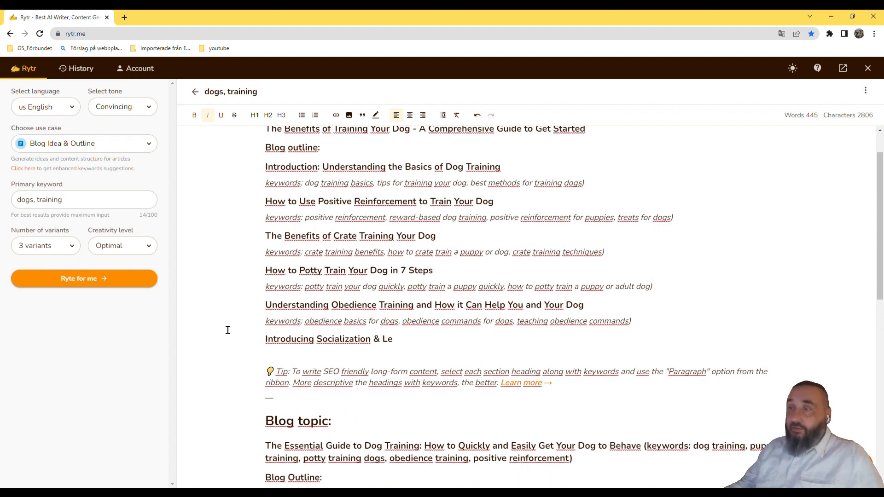
left_click_drag(266, 305, 597, 312)
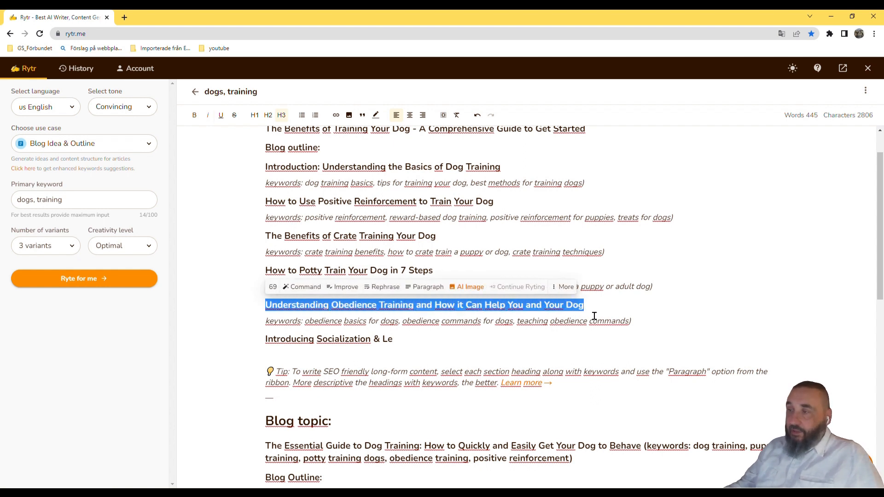
left_click(427, 287)
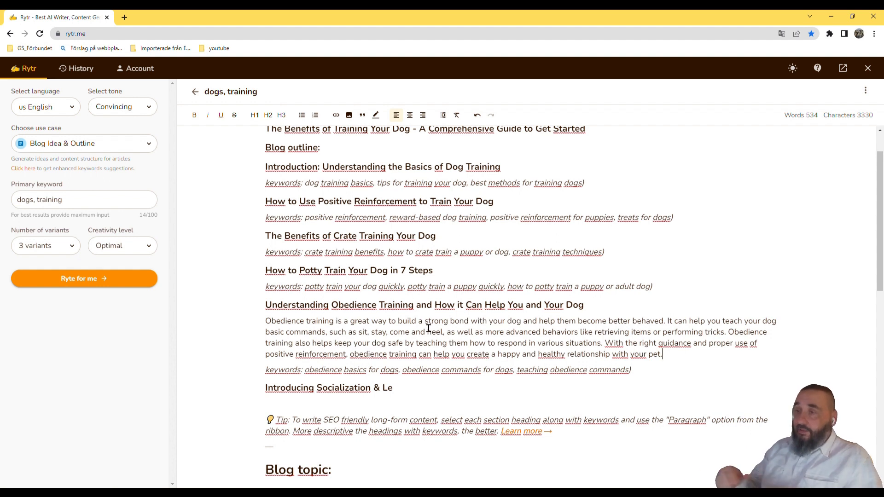
left_click_drag(272, 333, 668, 359)
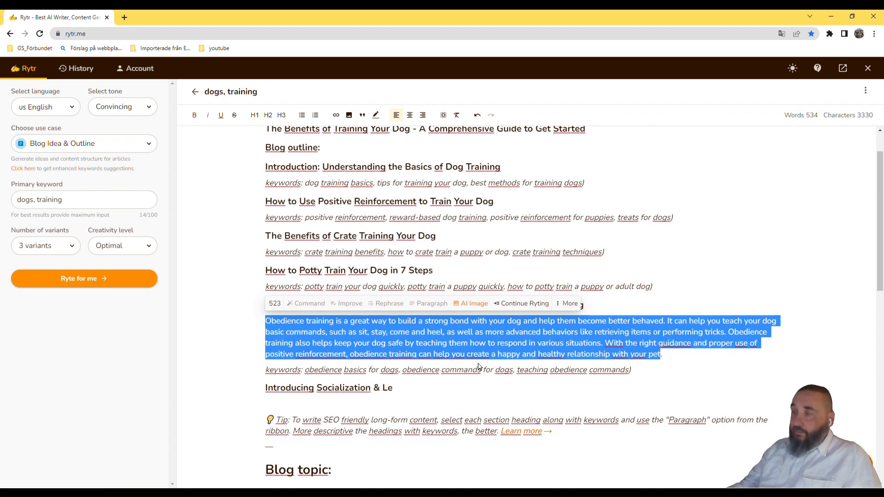
left_click(239, 327)
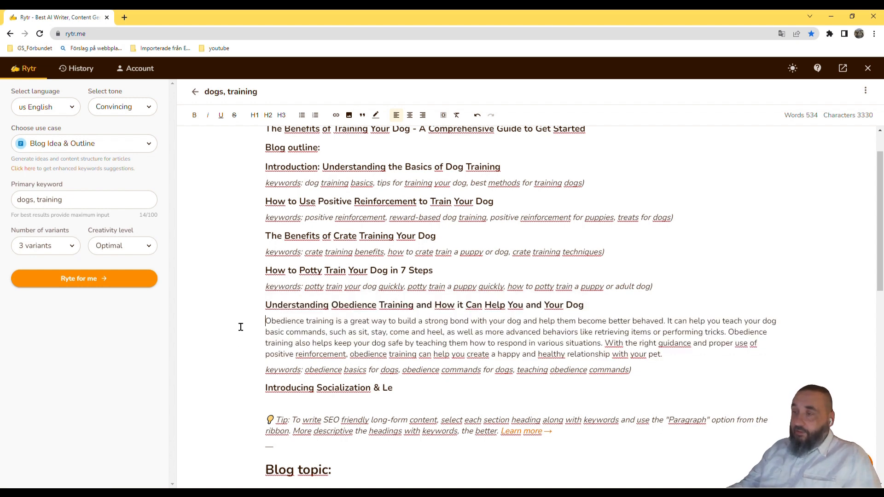
Switch the use case to Email and generate 2 variants from the key point "its time for vacation"
left_click(154, 143)
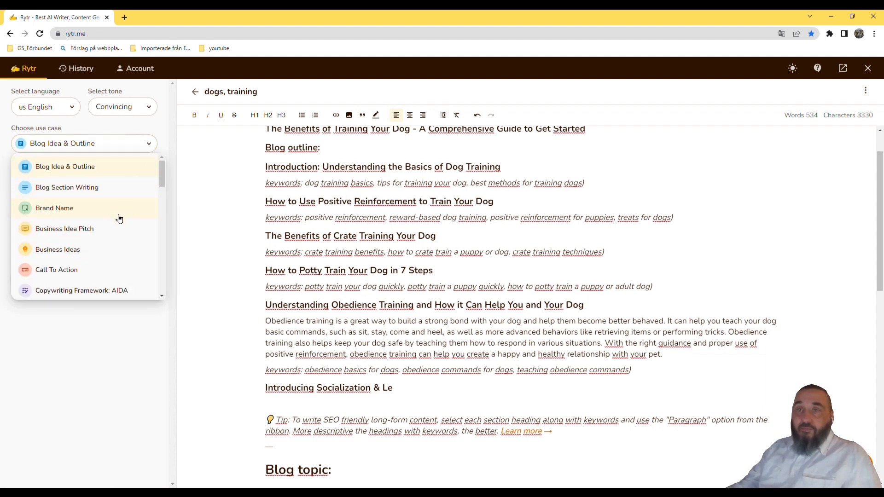
scroll(109, 235, "down", 2)
scroll(120, 234, "down", 4)
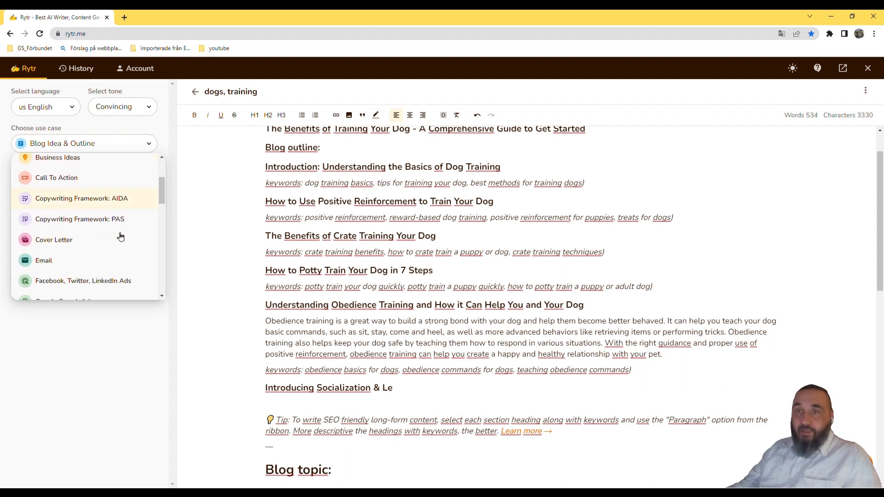
left_click(55, 218)
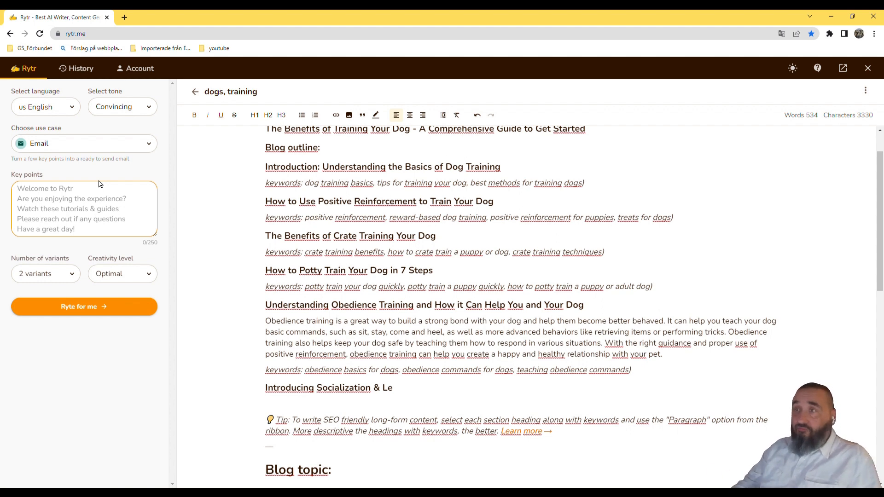
type("it ")
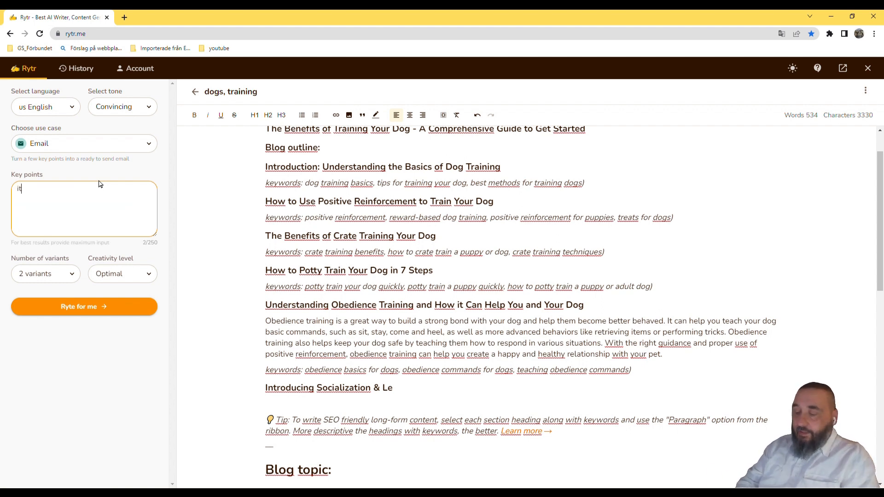
type("s ")
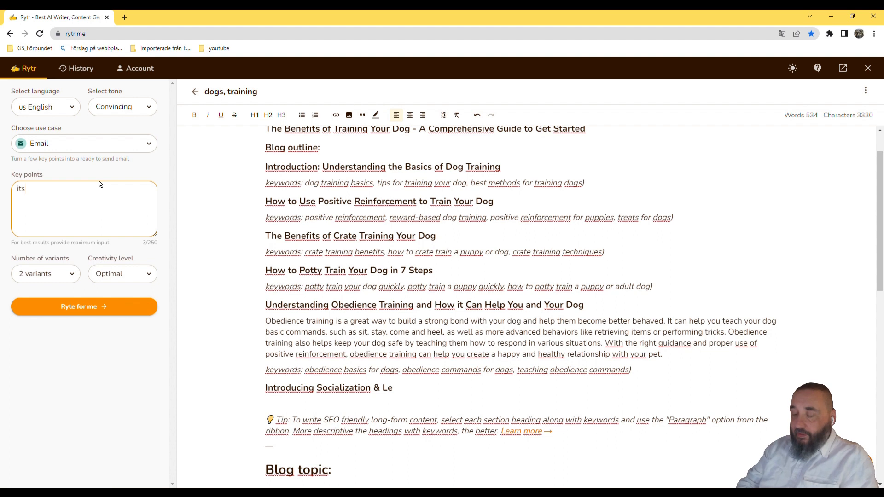
type("time ")
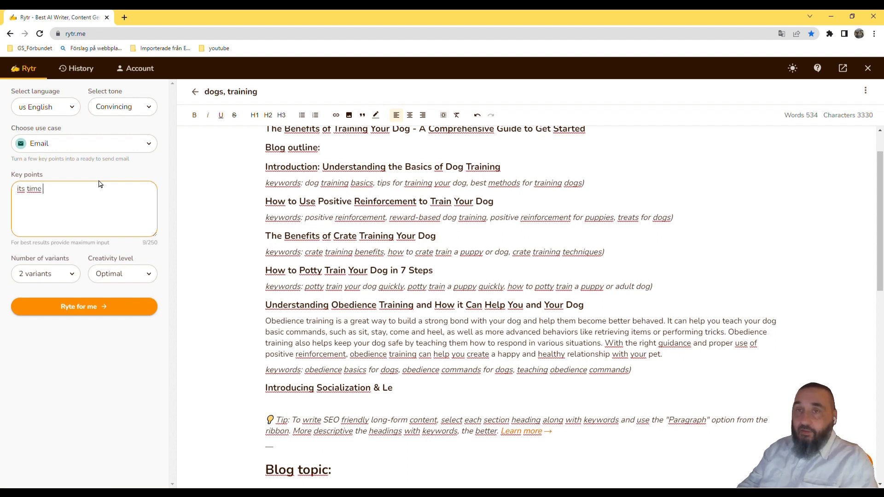
type("for va")
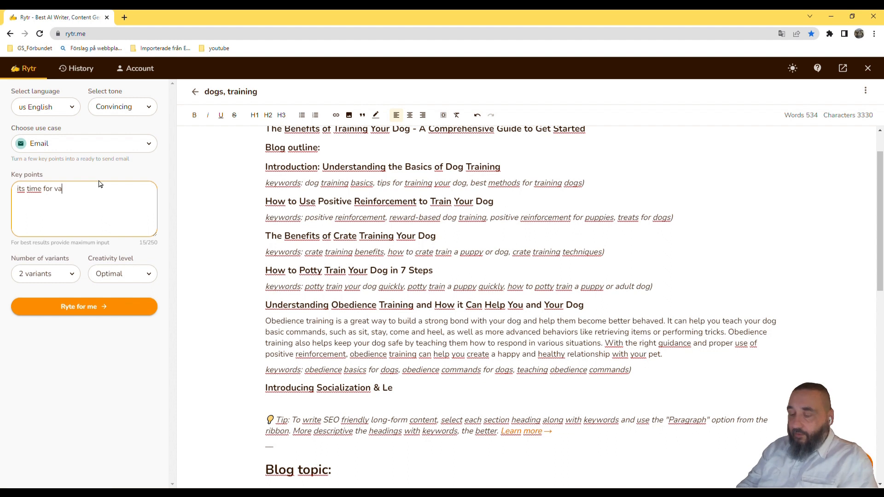
type("cation")
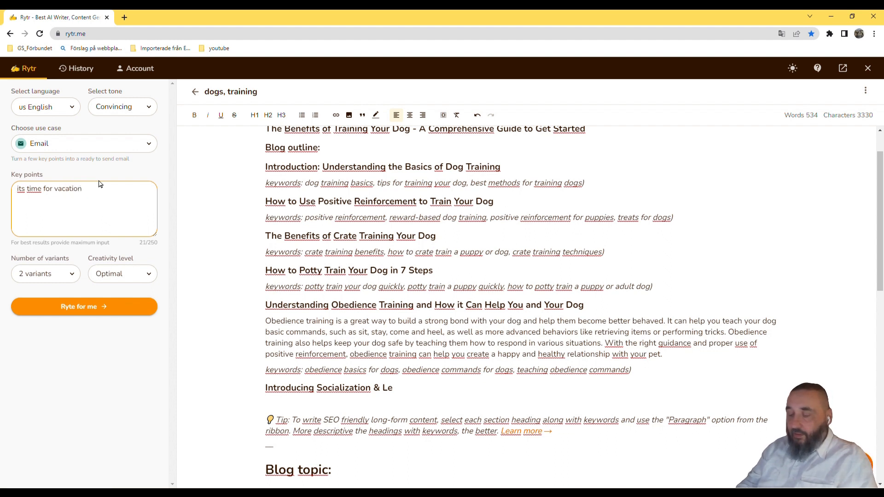
left_click(79, 307)
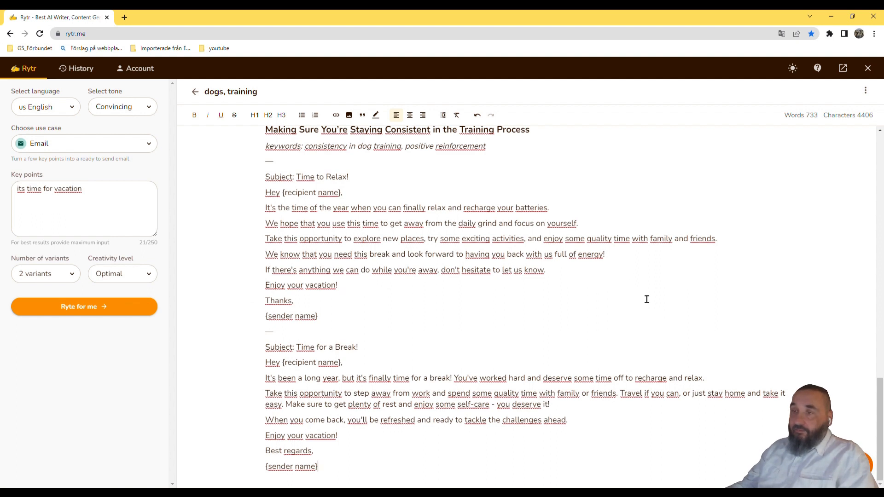
Switch the use case from Email to Product Description
left_click(151, 144)
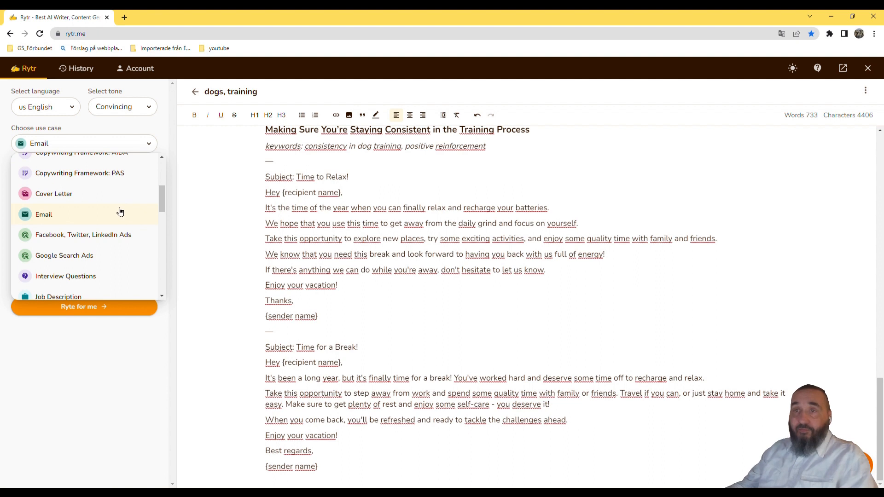
scroll(120, 211, "down", 1)
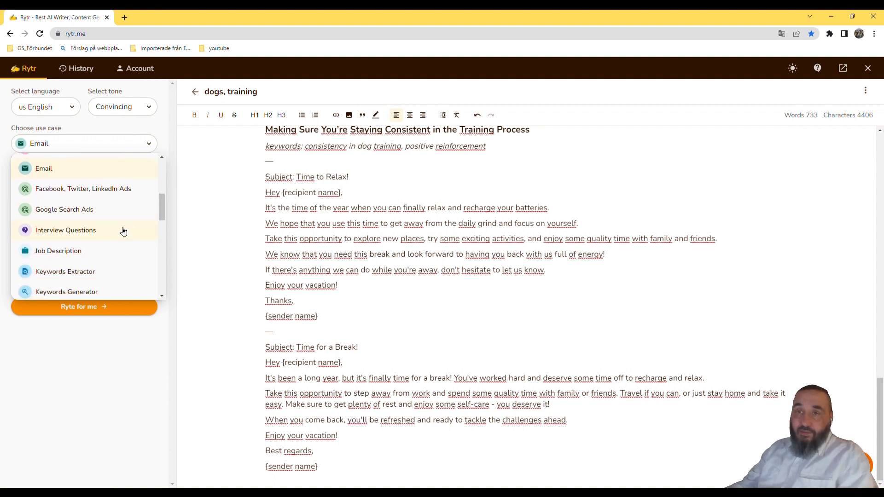
scroll(124, 232, "down", 1)
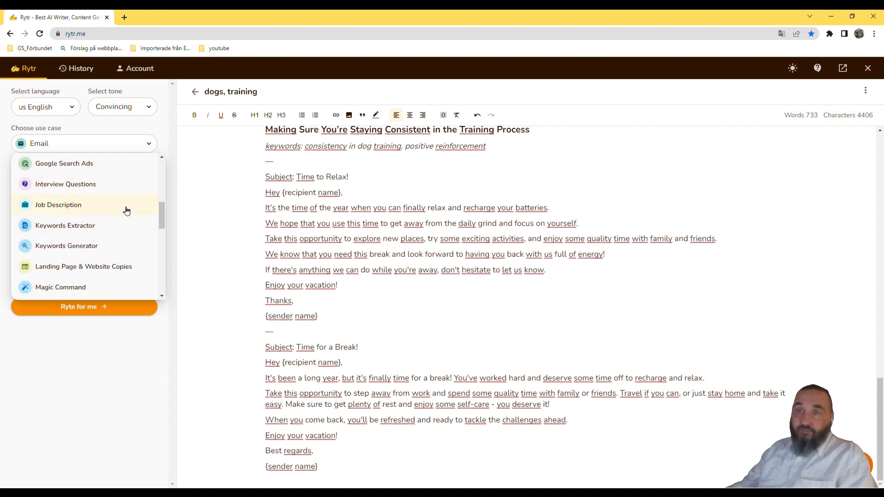
scroll(127, 208, "down", 1)
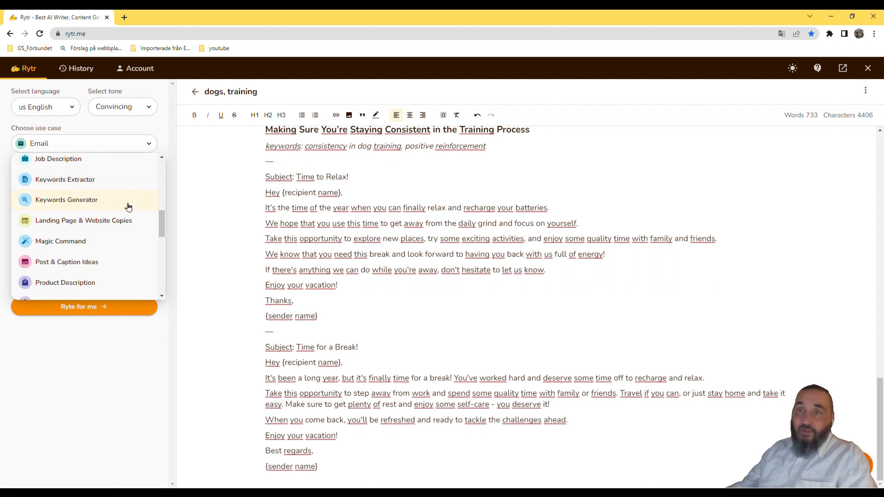
scroll(127, 205, "down", 1)
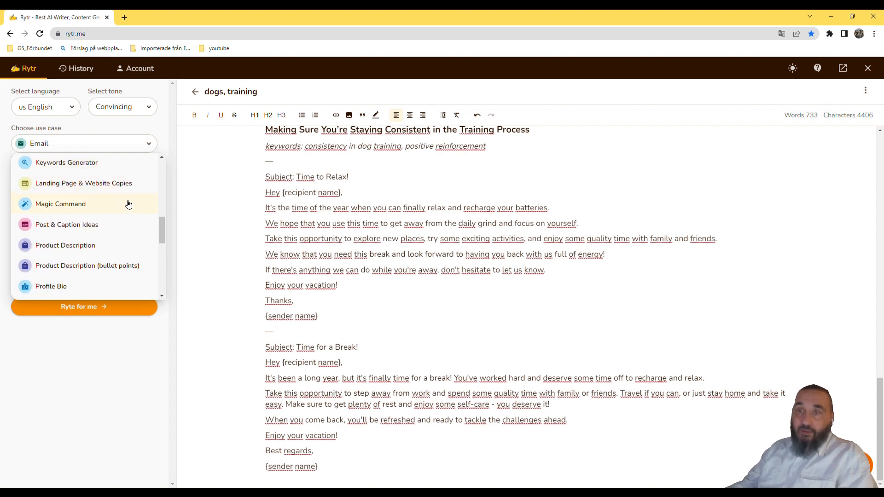
left_click(78, 236)
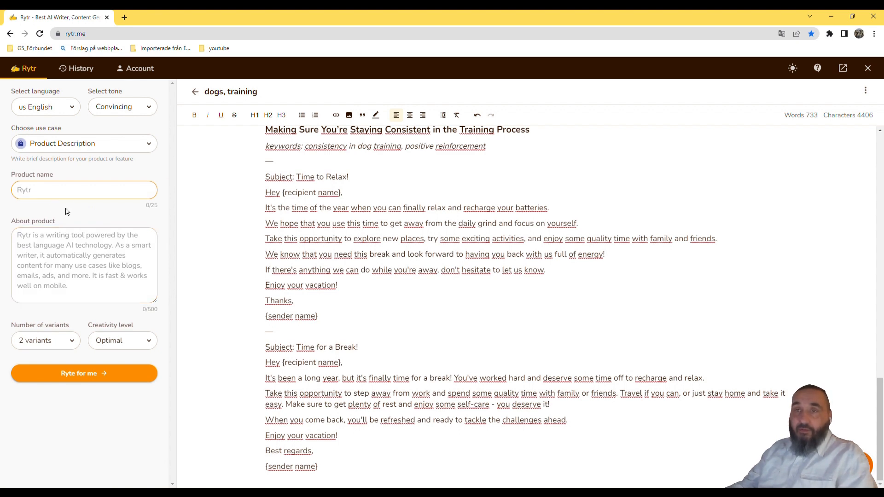
Generate 2 product description variants for the product name "Hammers" with the product details "It hammers nails"
type("Hammers")
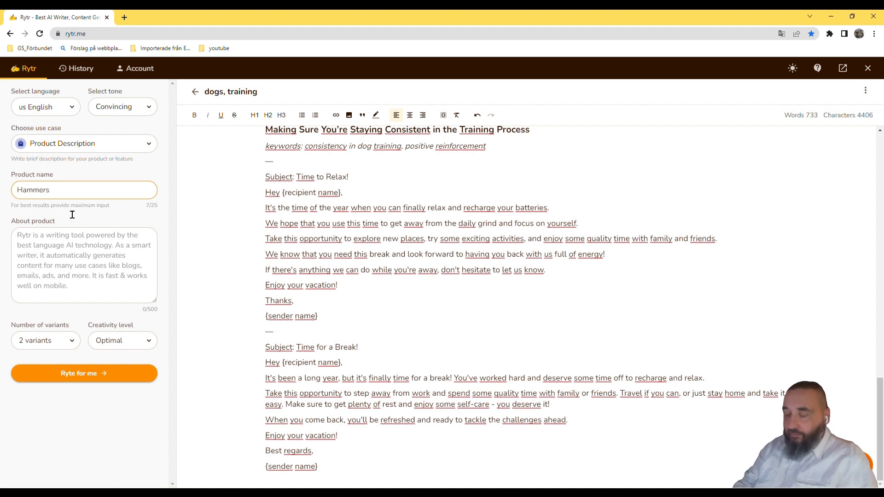
left_click(92, 250)
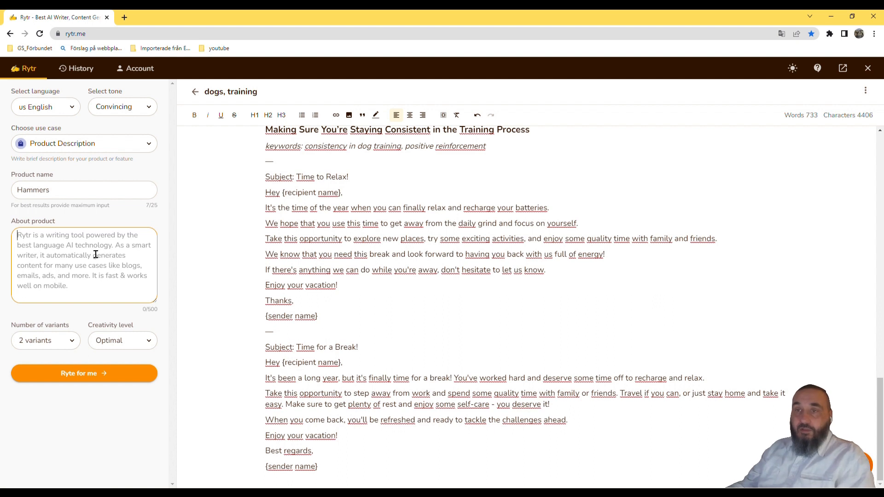
type("It")
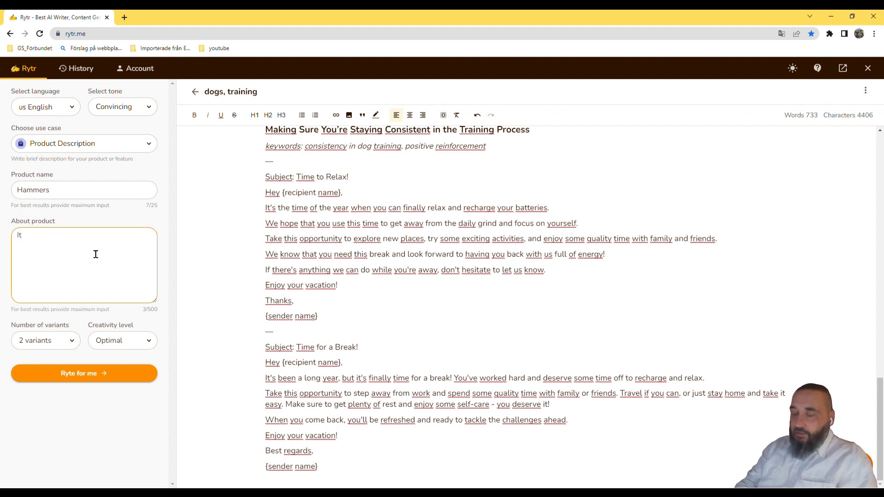
type(" hammers")
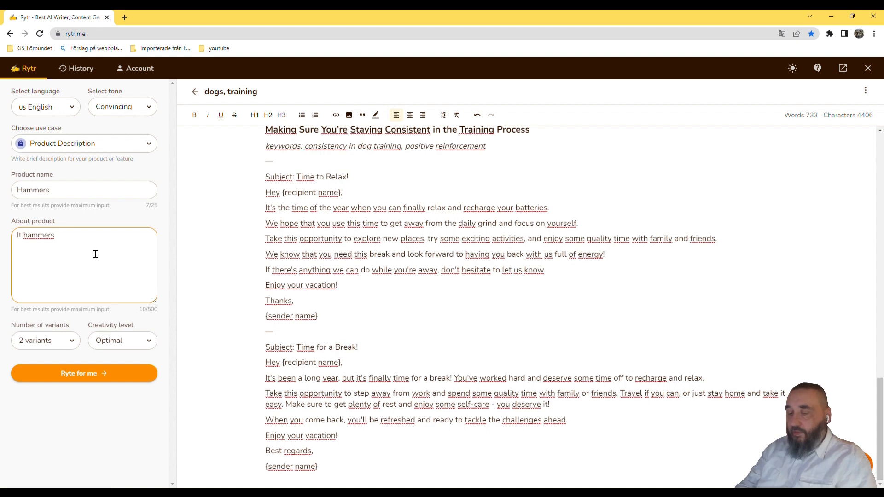
type(" nails")
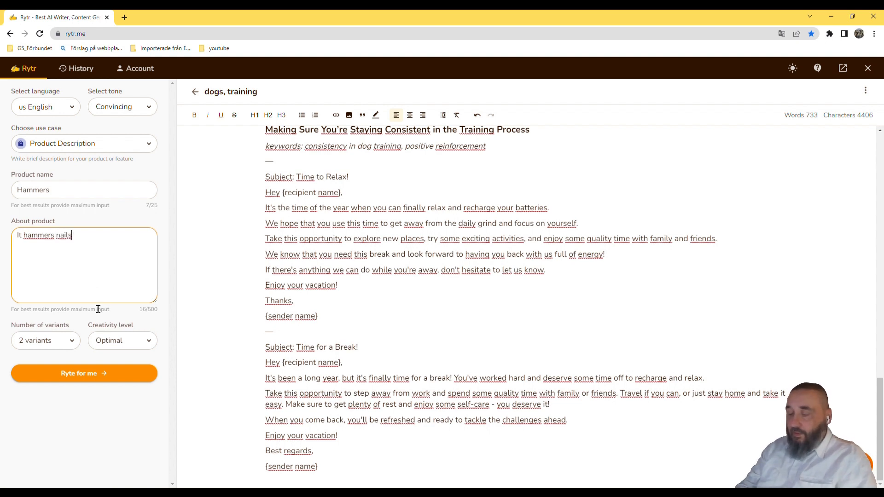
left_click(91, 373)
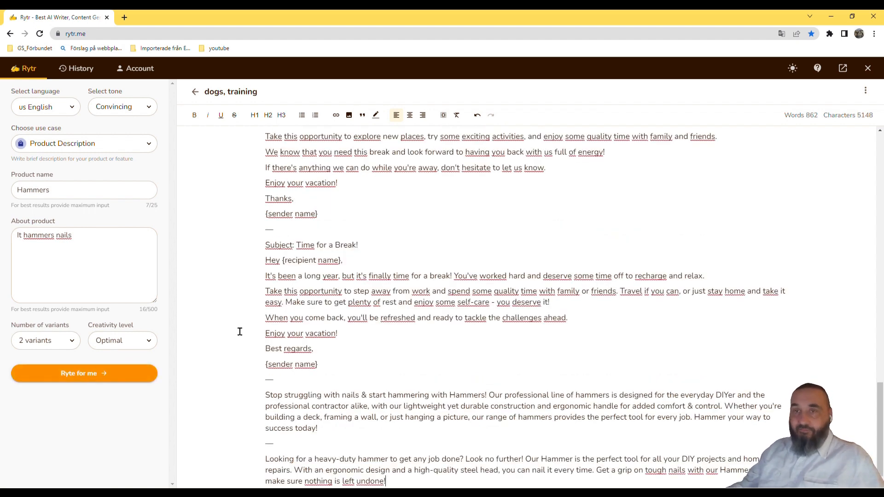
Generate an AI image from the first product description's opening sentence, "Stop struggling with nails & start hammering with Hammers!"
scroll(238, 331, "down", 1)
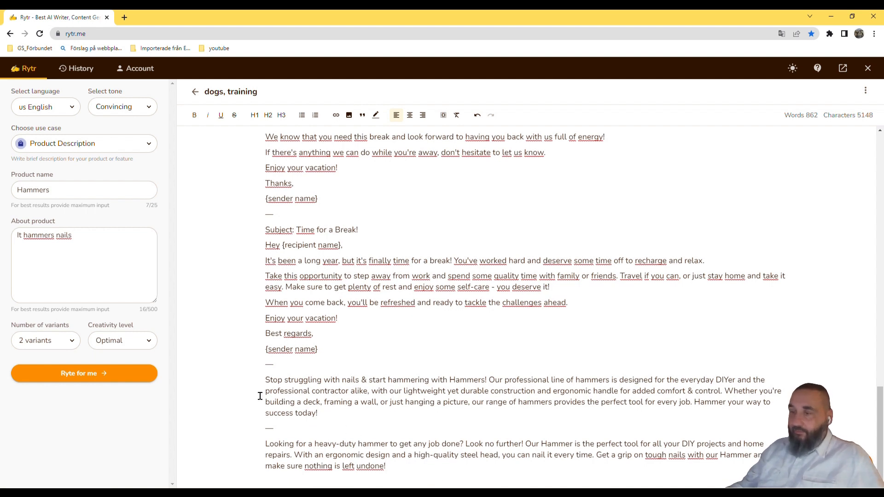
left_click_drag(266, 385, 496, 385)
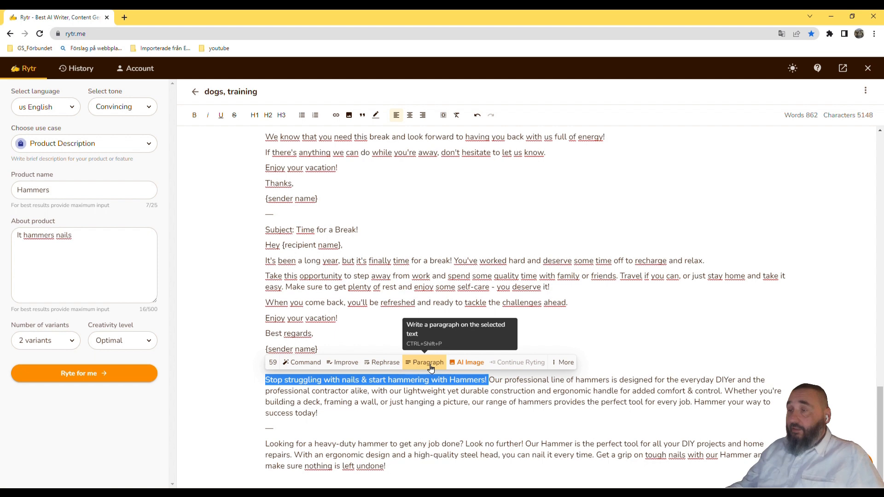
left_click(462, 364)
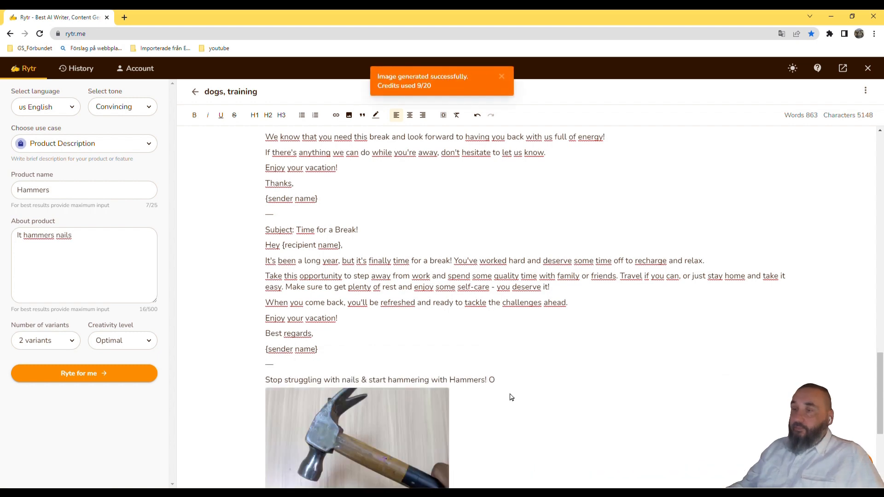
scroll(509, 391, "down", 3)
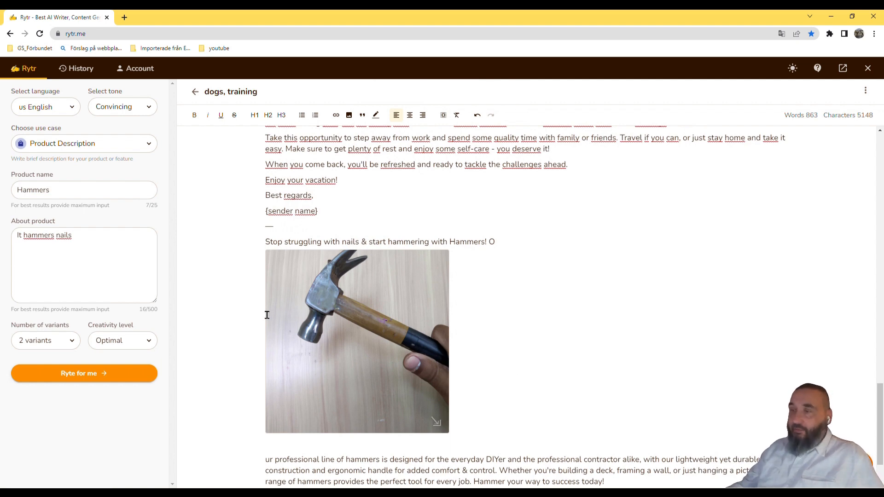
Switch the use case from Product Description to Song Lyrics
left_click(152, 143)
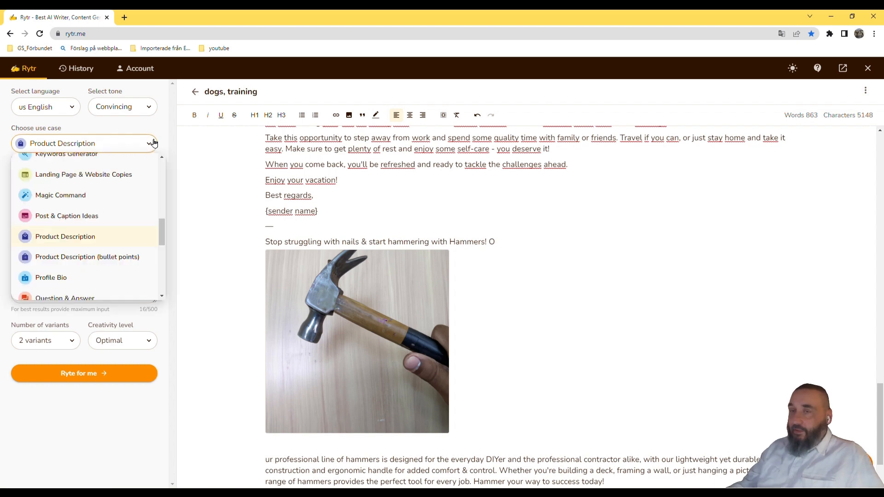
scroll(131, 227, "down", 2)
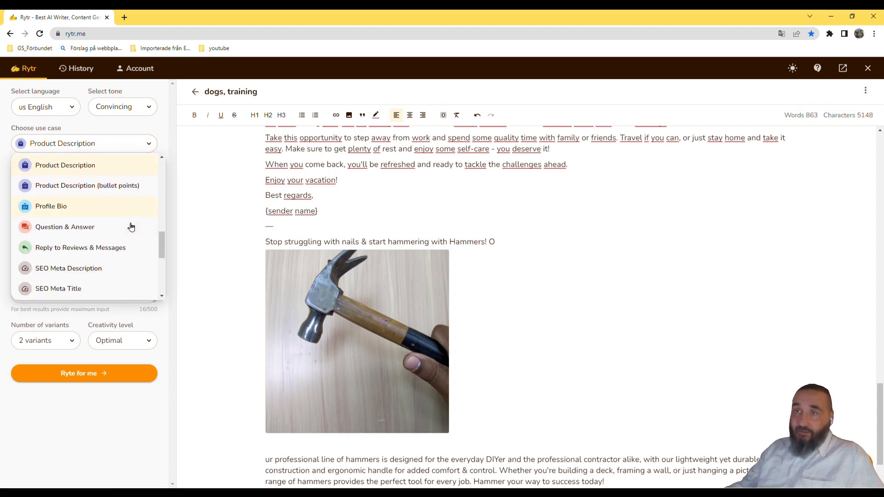
scroll(131, 228, "down", 1)
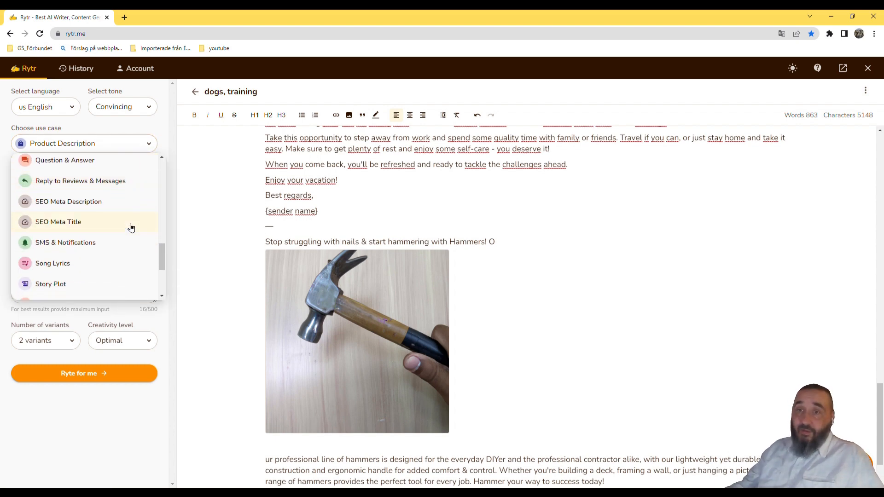
left_click(65, 262)
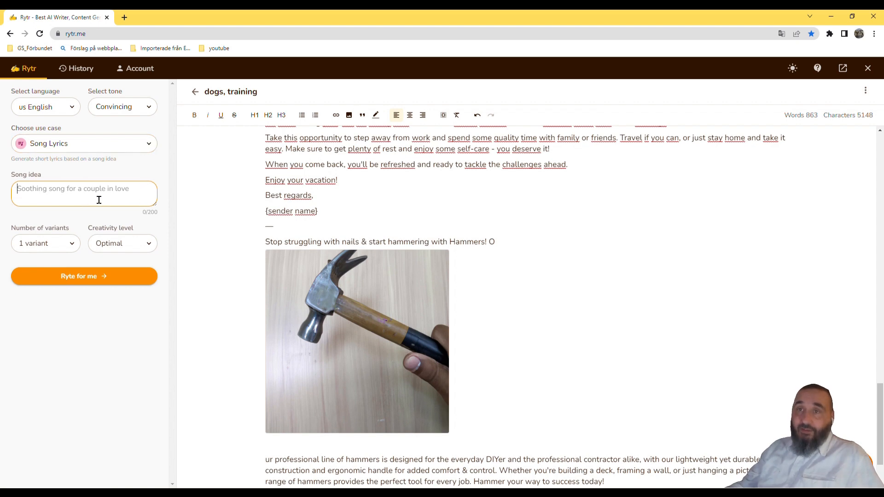
Clear all generated content from the document, including the emails, product descriptions and hammer image
left_click(276, 471)
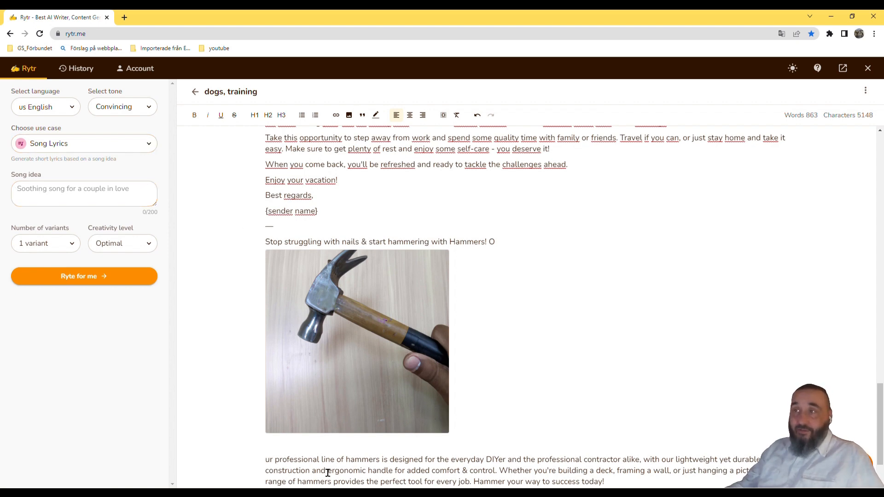
key("ctrl+a")
key("Delete")
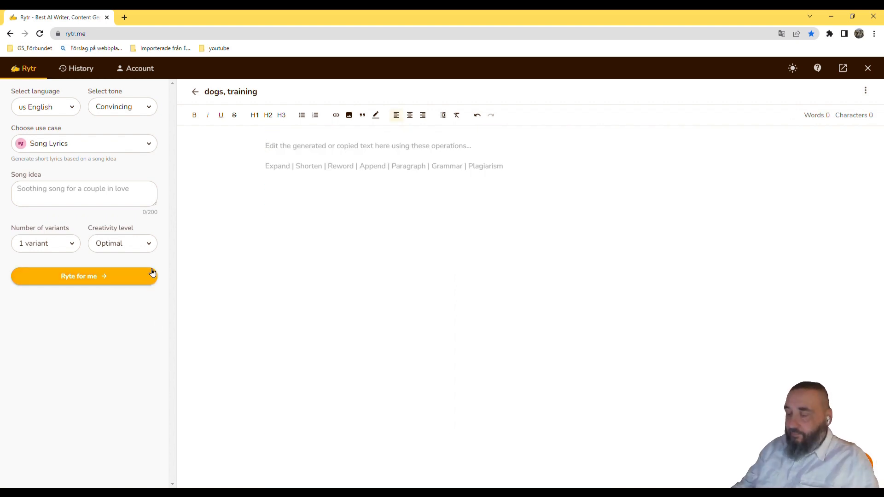
Generate 1 variant of song lyrics from the song idea "rap song about youtube grind"
left_click(51, 195)
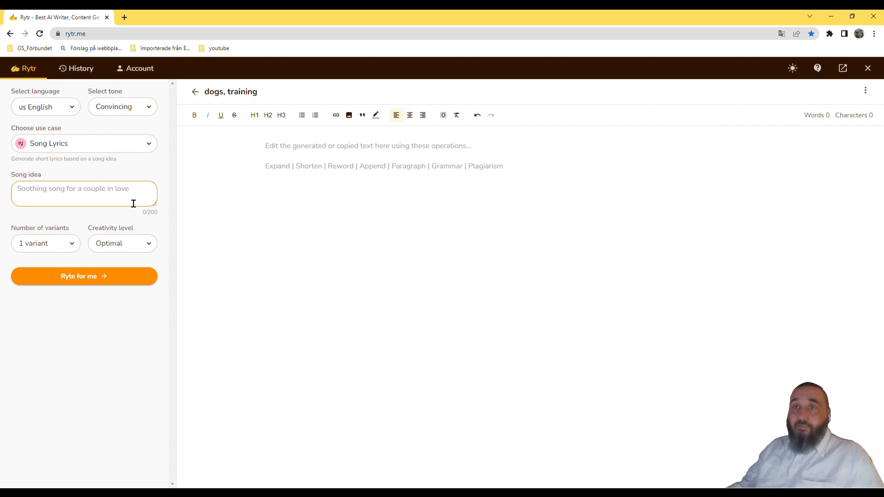
type("rap")
type("song about ")
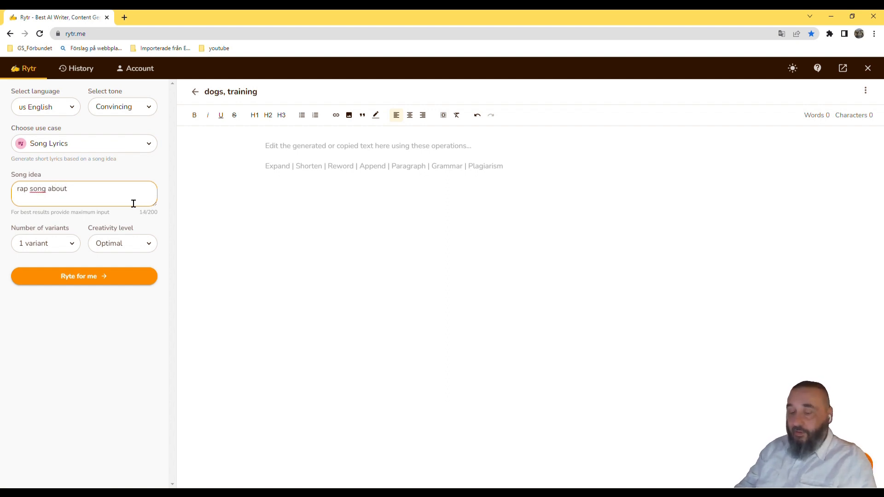
type("you")
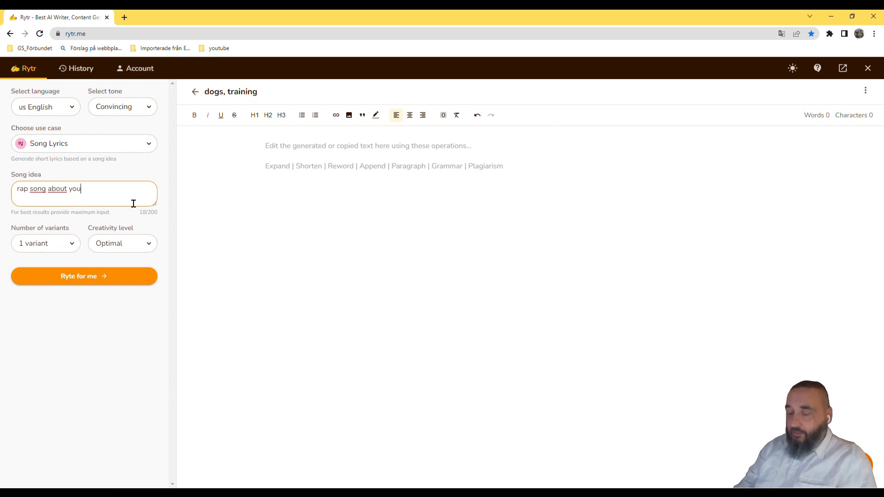
type("tube grind")
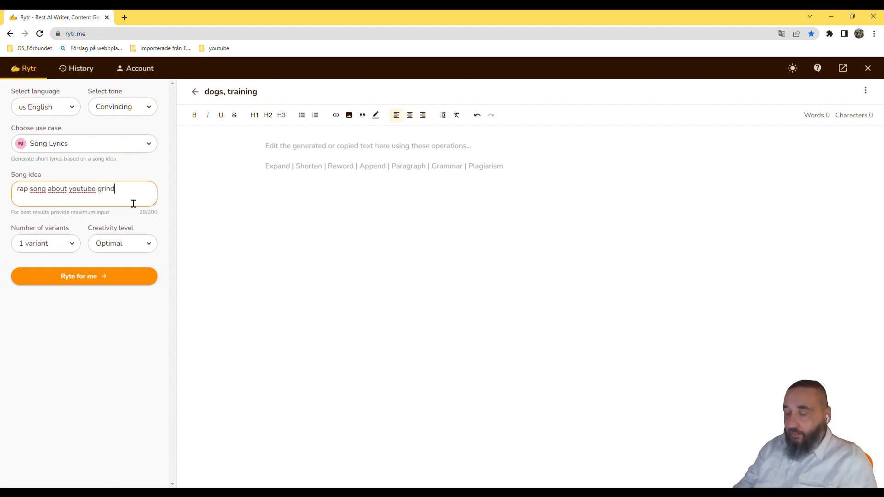
left_click(93, 275)
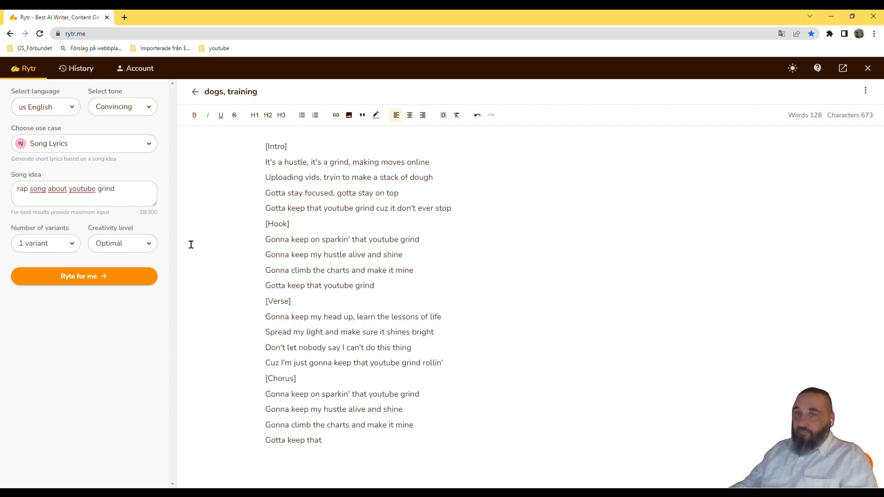
Switch the use case from Song Lyrics to Video Description
left_click(156, 145)
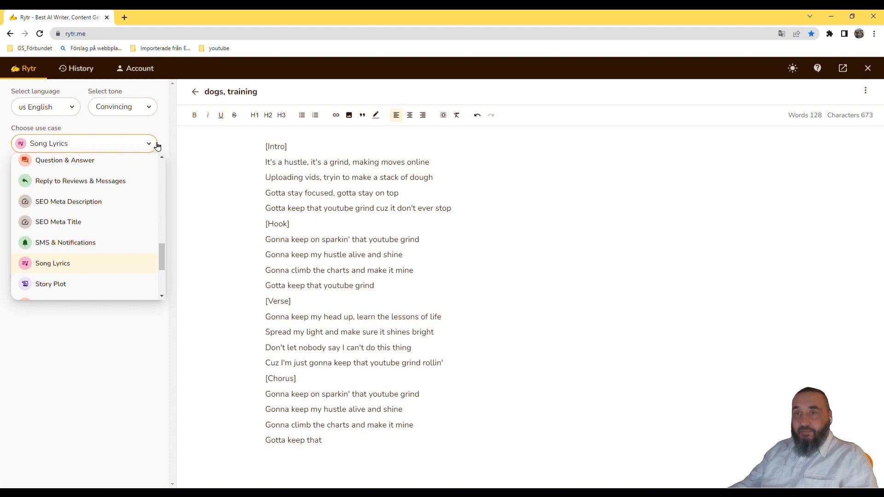
scroll(119, 242, "down", 2)
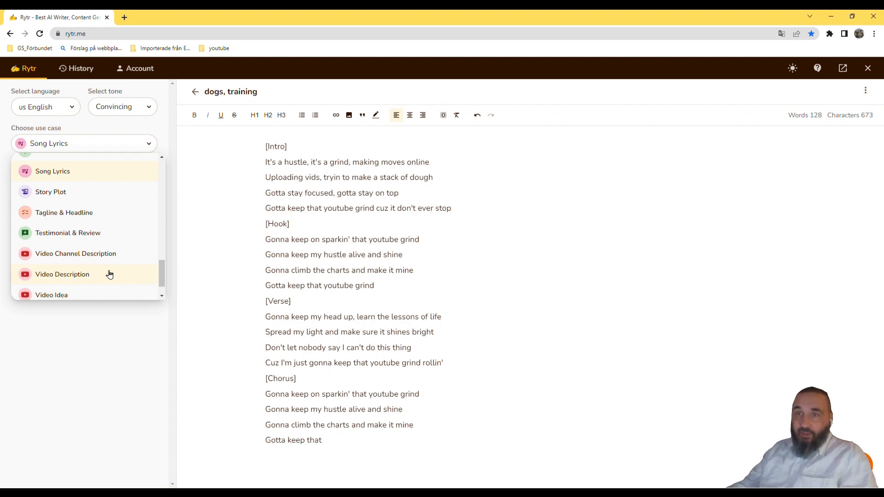
scroll(116, 272, "down", 1)
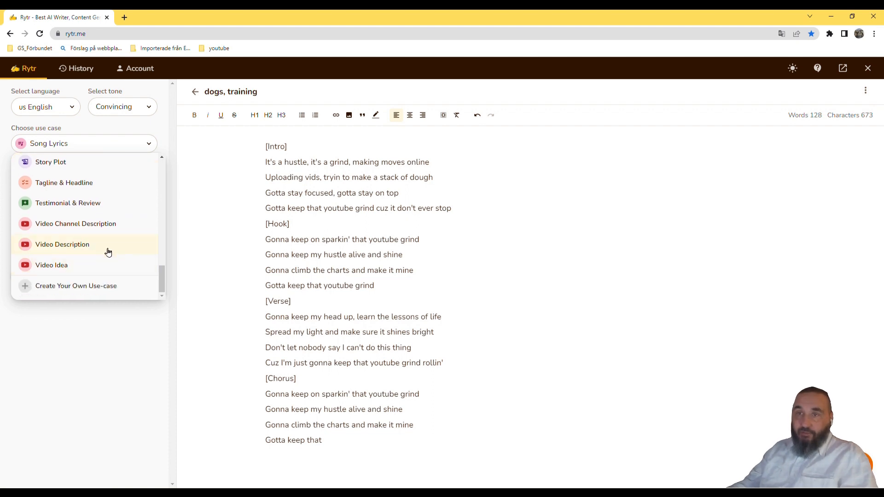
left_click(71, 247)
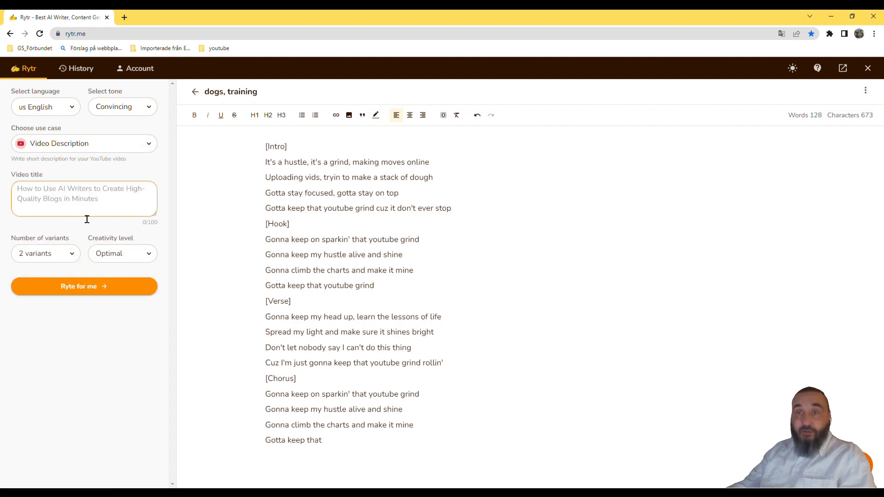
Enter "10 best tips for dog training" as the video title
left_click(88, 203)
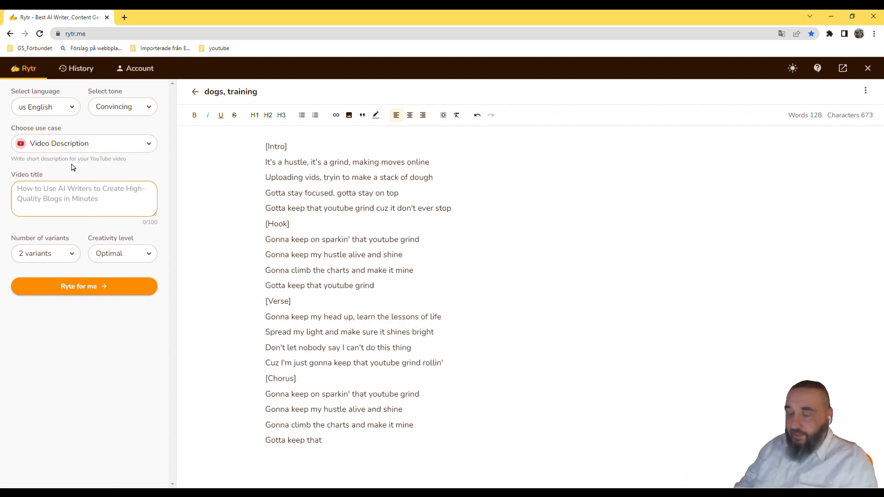
type("10 be")
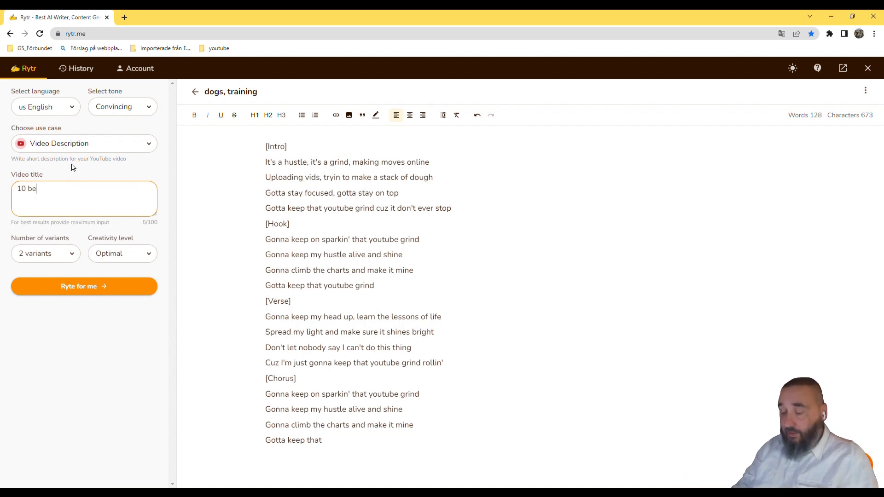
type("st tips for")
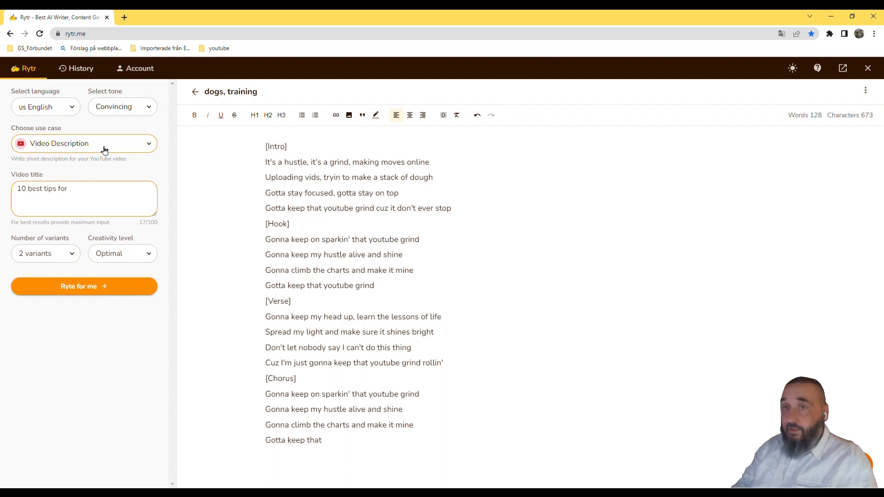
type(" dog tr")
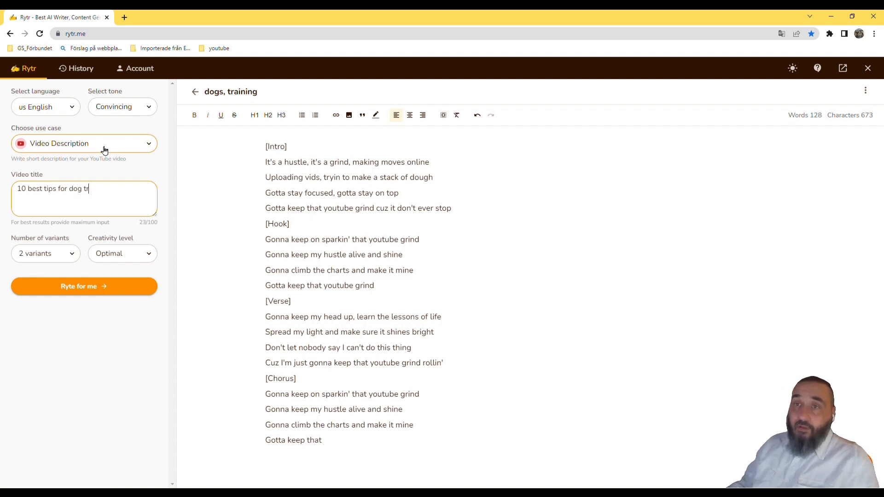
type("aining")
Clear the song lyrics from the document and generate 2 variants of the video description
left_click_drag(247, 441, 400, 139)
key("BackSpace")
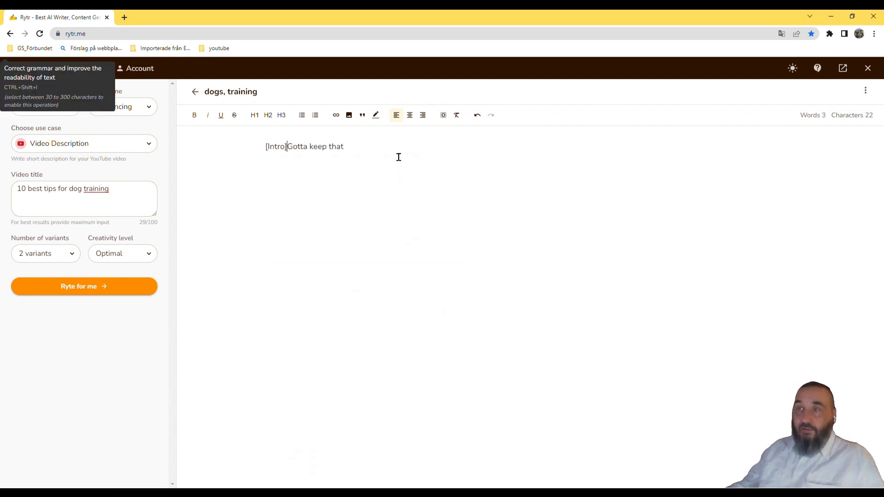
left_click_drag(355, 156, 290, 154)
key("BackSpace")
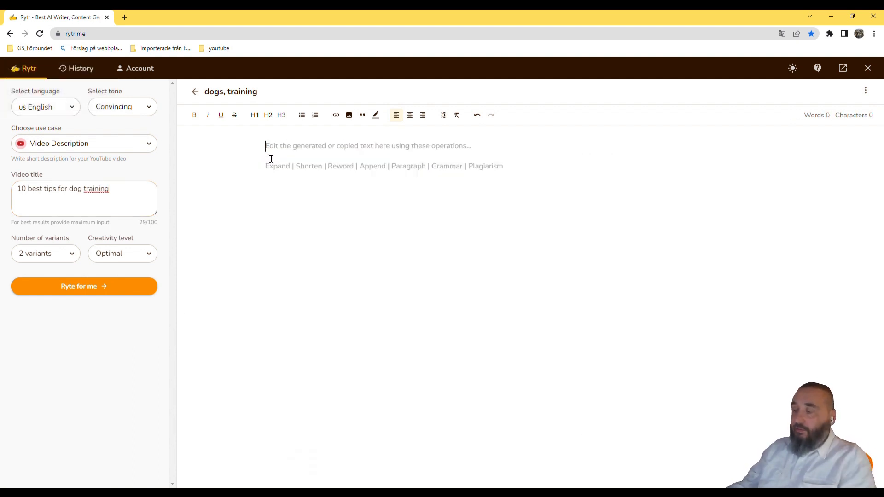
left_click(131, 286)
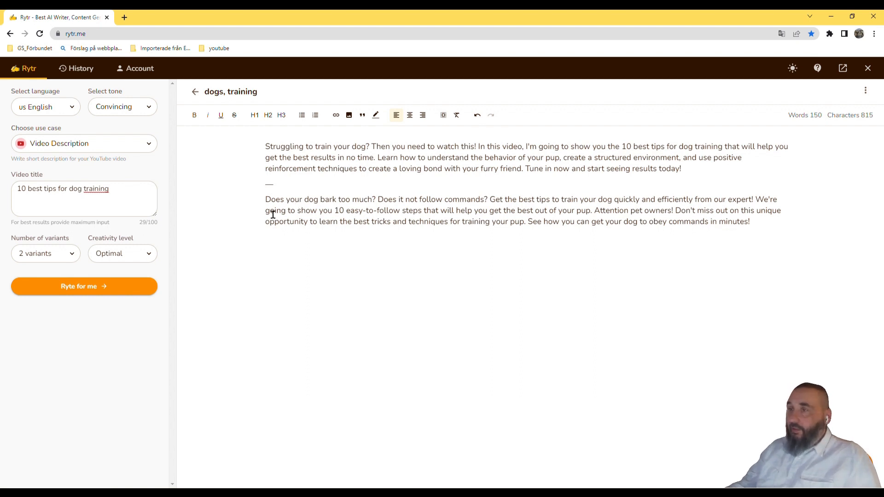
Generate a paragraph from the sentence "Struggling to train your dog?" in the first video description
left_click_drag(267, 203, 383, 208)
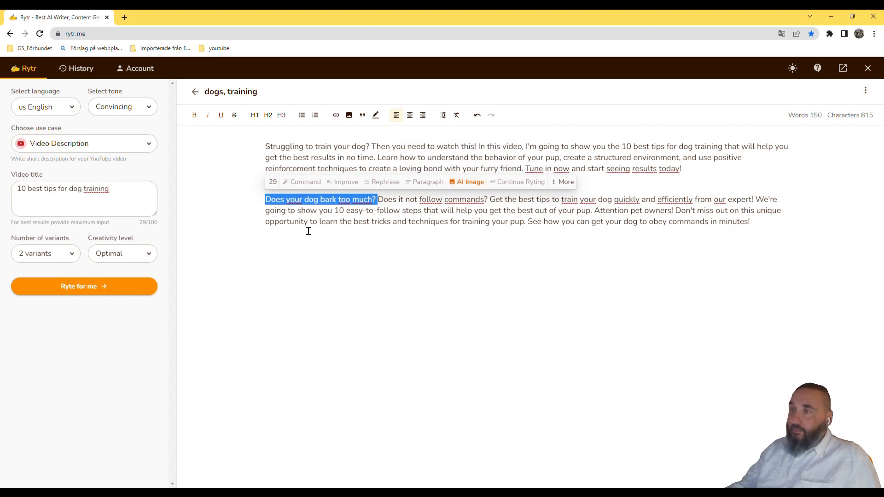
left_click(266, 216)
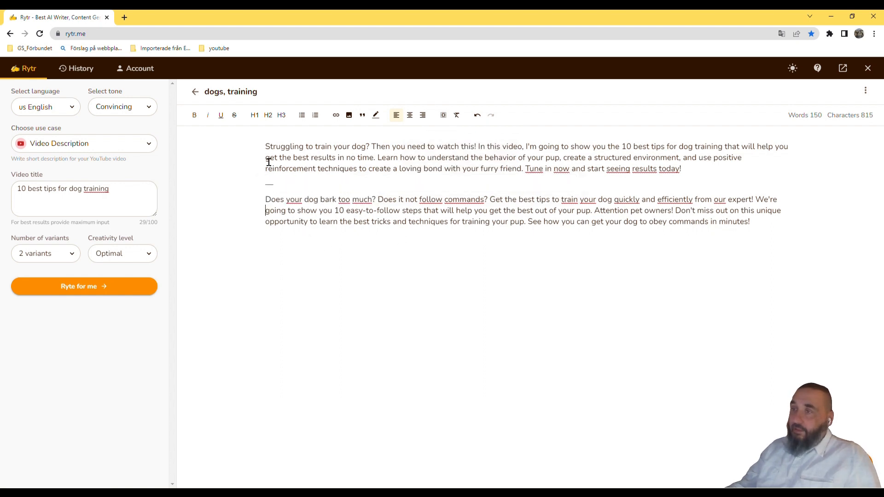
left_click_drag(266, 147, 380, 150)
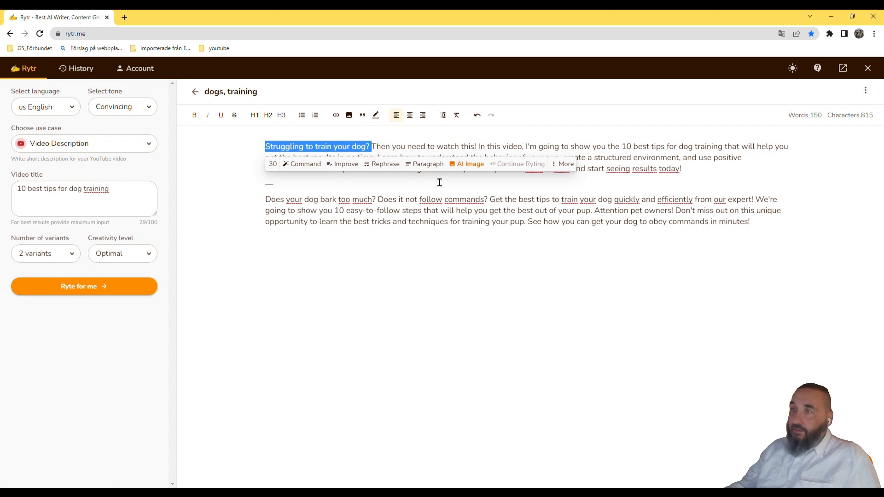
left_click(433, 165)
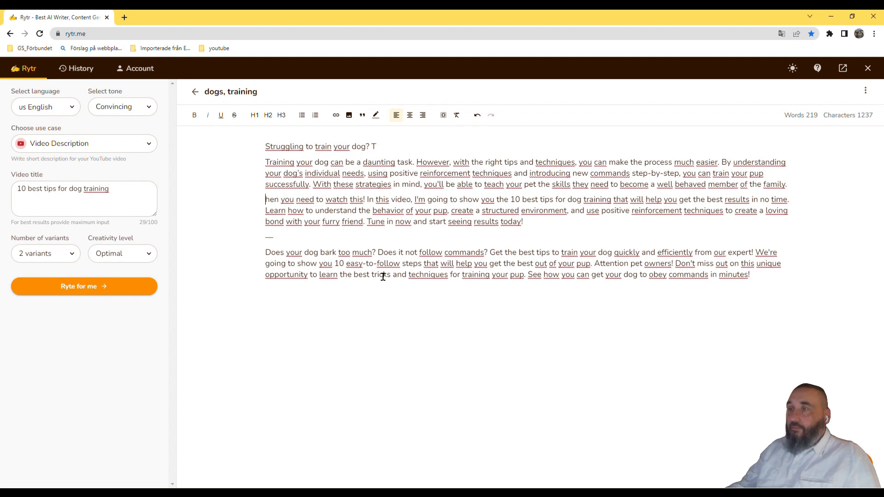
Generate an AI image from the sentence "Does it not follow commands?" in the second video description
left_click_drag(379, 253, 488, 253)
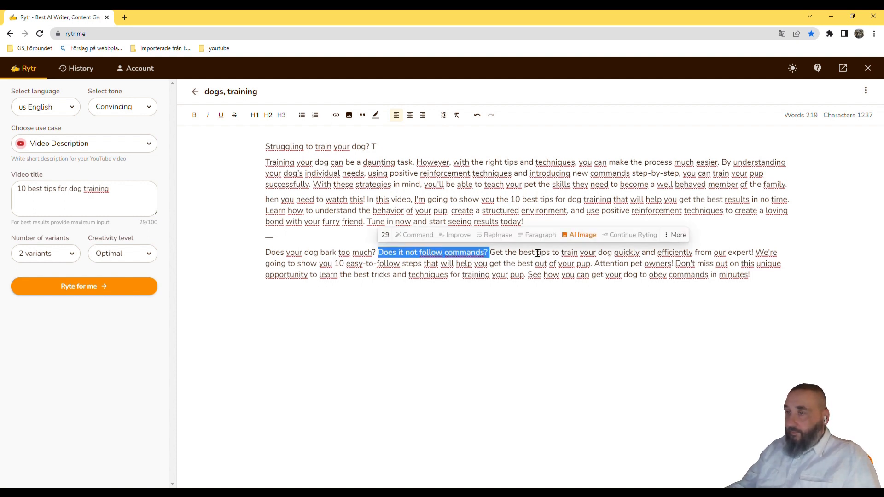
left_click(582, 237)
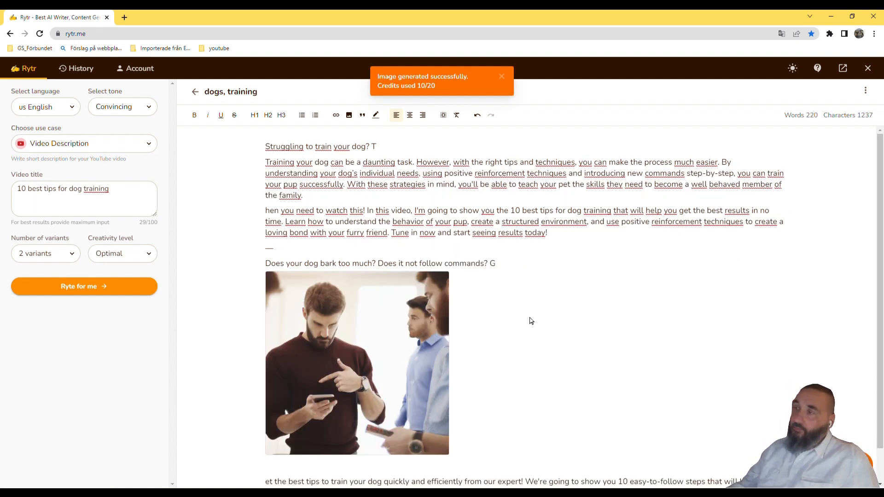
scroll(530, 318, "down", 1)
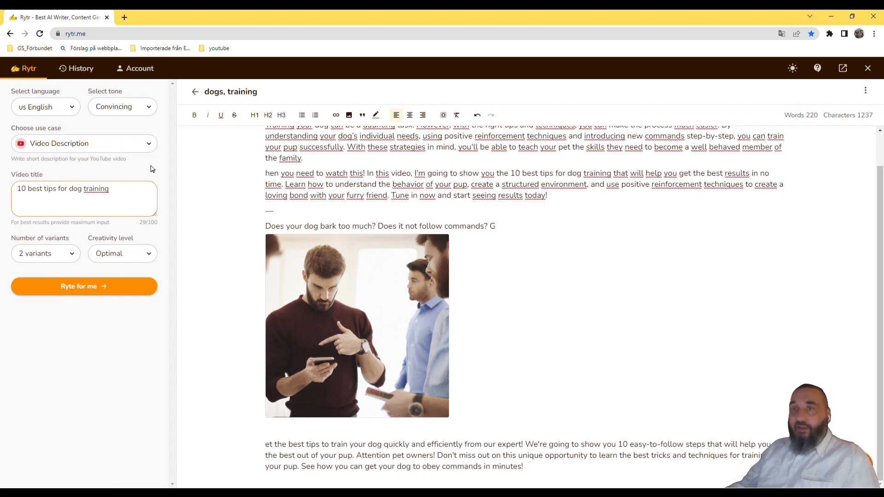
Switch the use case to Video Idea and clear all video description text and the image from the document
left_click(151, 143)
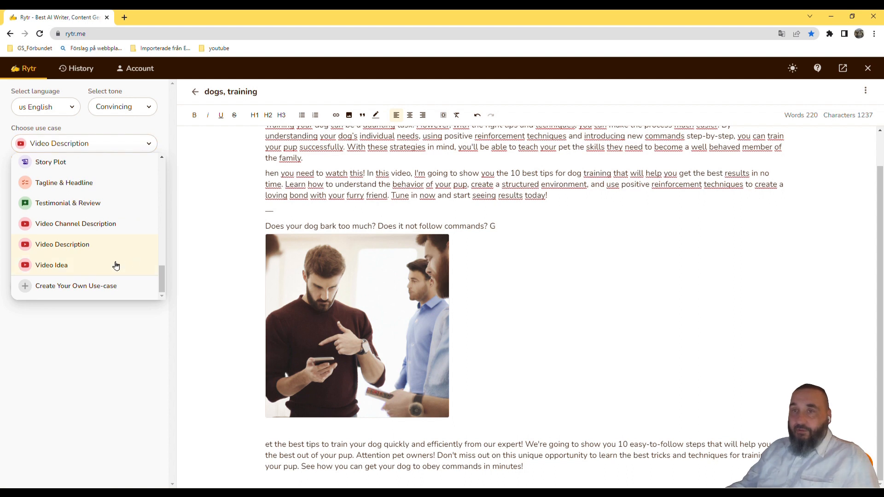
left_click(71, 265)
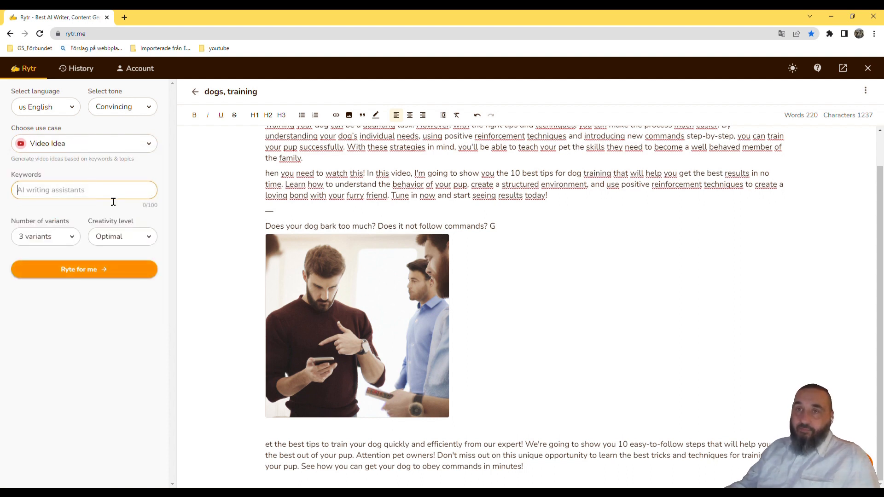
left_click(270, 471)
key("ctrl+a")
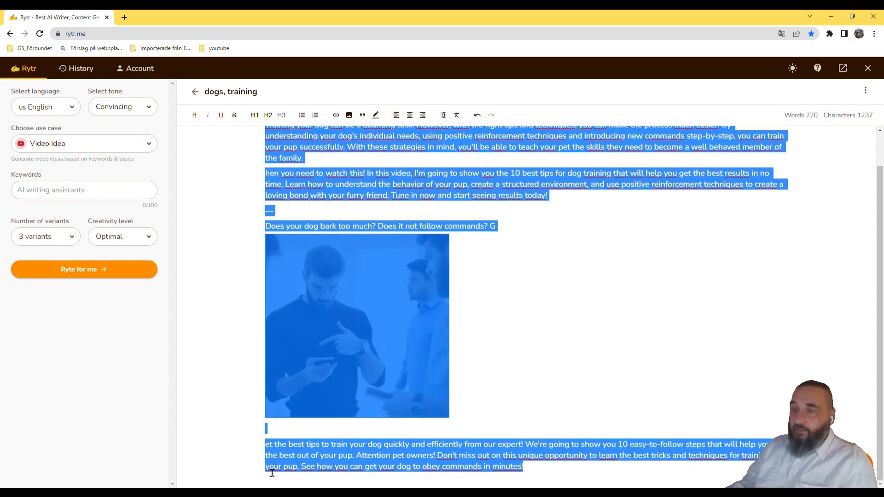
key("BackSpace")
Generate 3 variants of video ideas for the keywords "cooking chicken" and expand the first idea into a paragraph
left_click(43, 189)
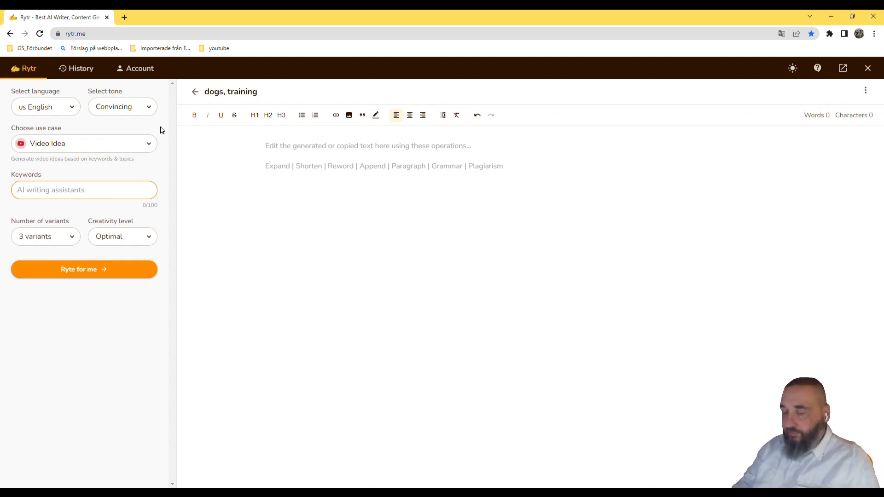
type("cooking ")
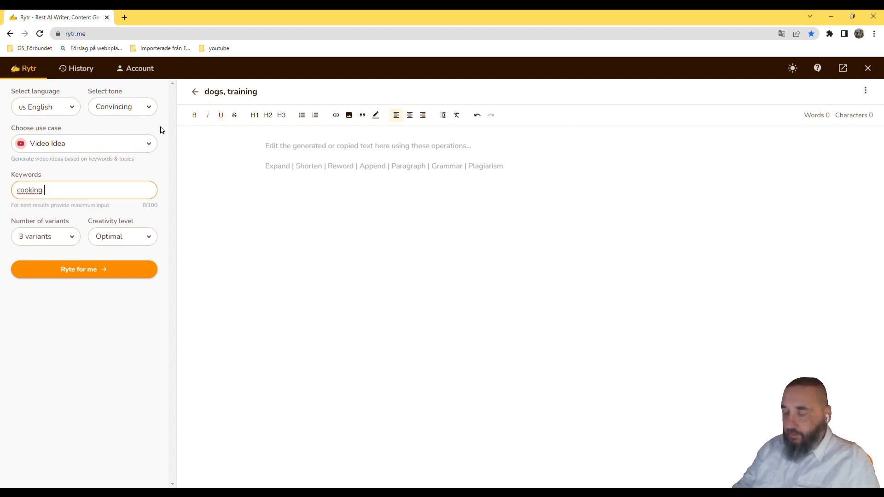
type("chicken")
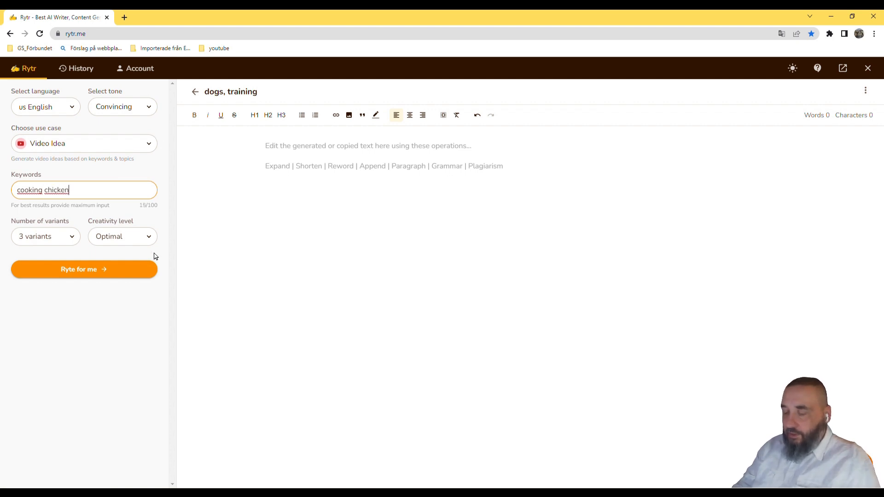
left_click(120, 275)
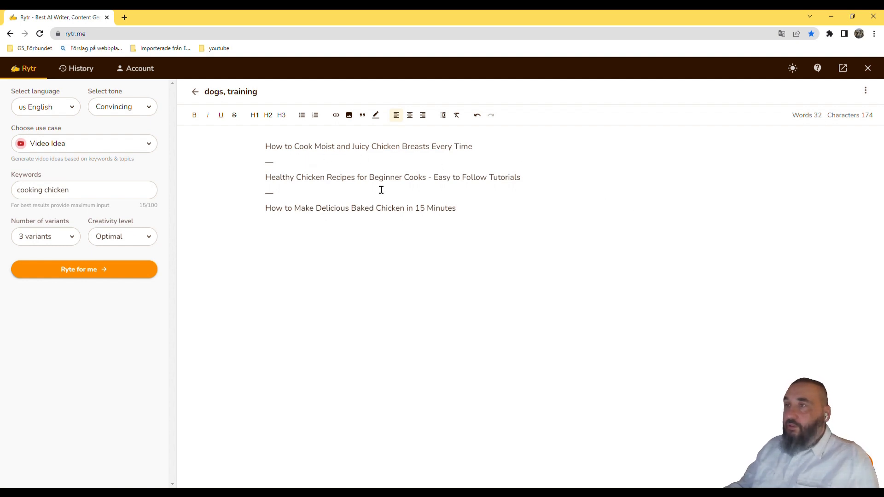
left_click_drag(266, 147, 479, 156)
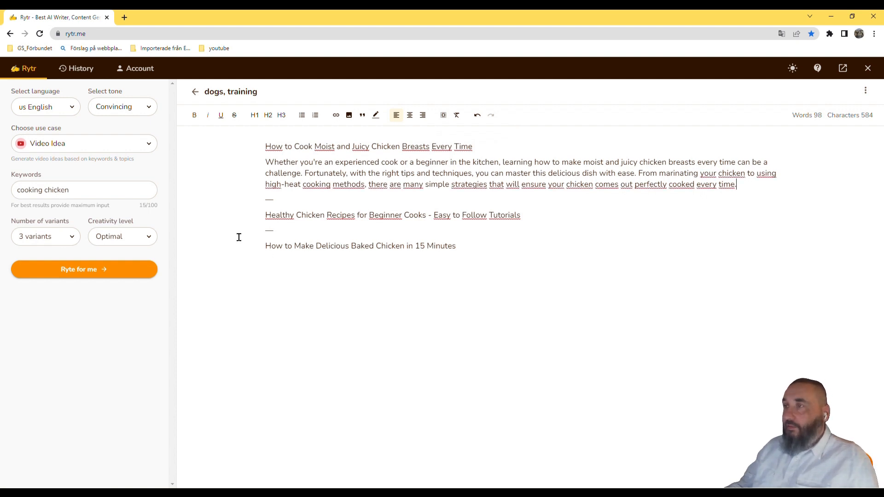
Browse the list of available use cases
left_click(152, 145)
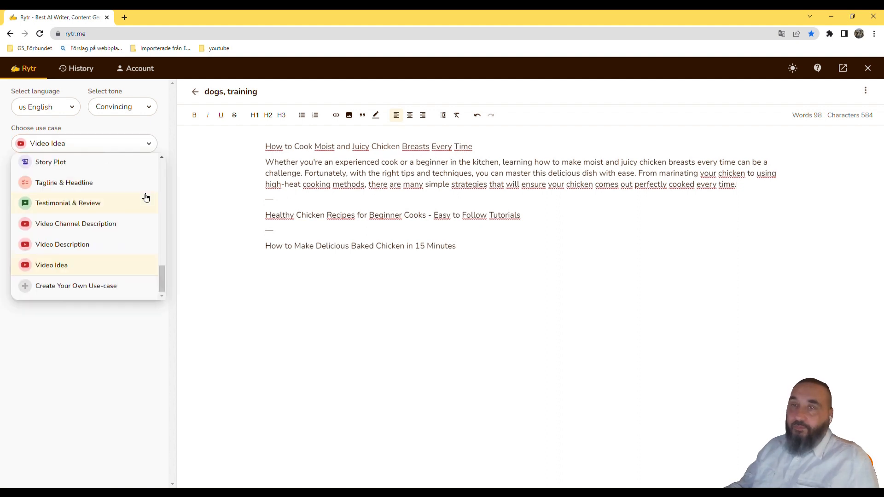
scroll(132, 210, "up", 4)
scroll(132, 211, "down", 3)
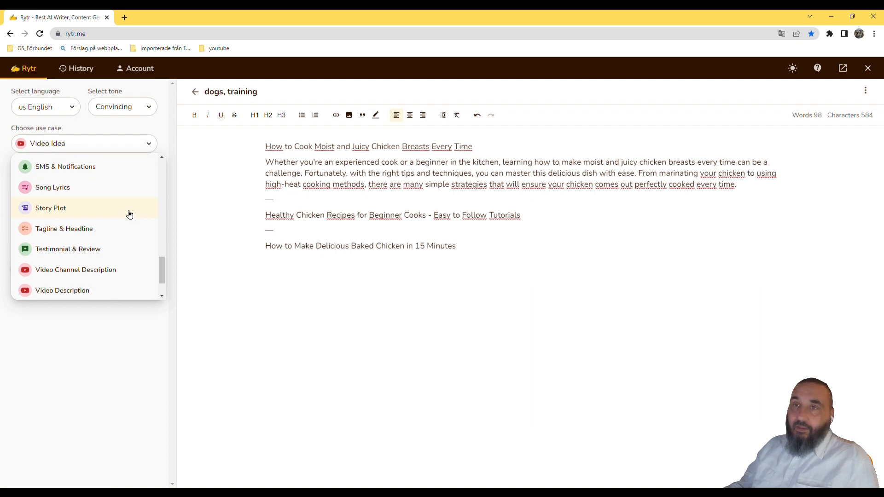